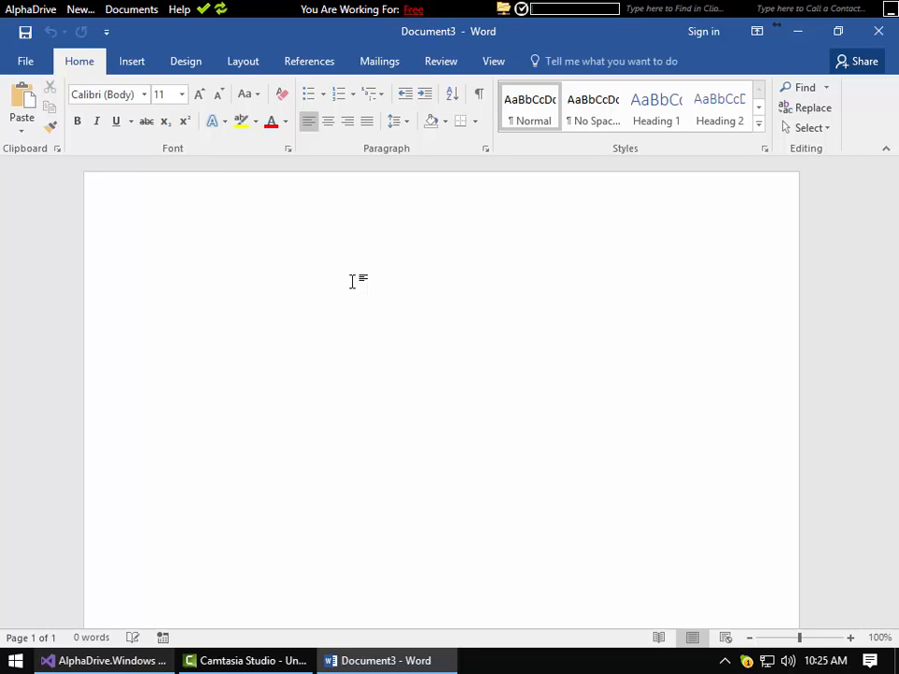
- Insert a table with two columns and one row, and remove all of its borders
{"action": "left_click", "coordinate": [134, 63]}
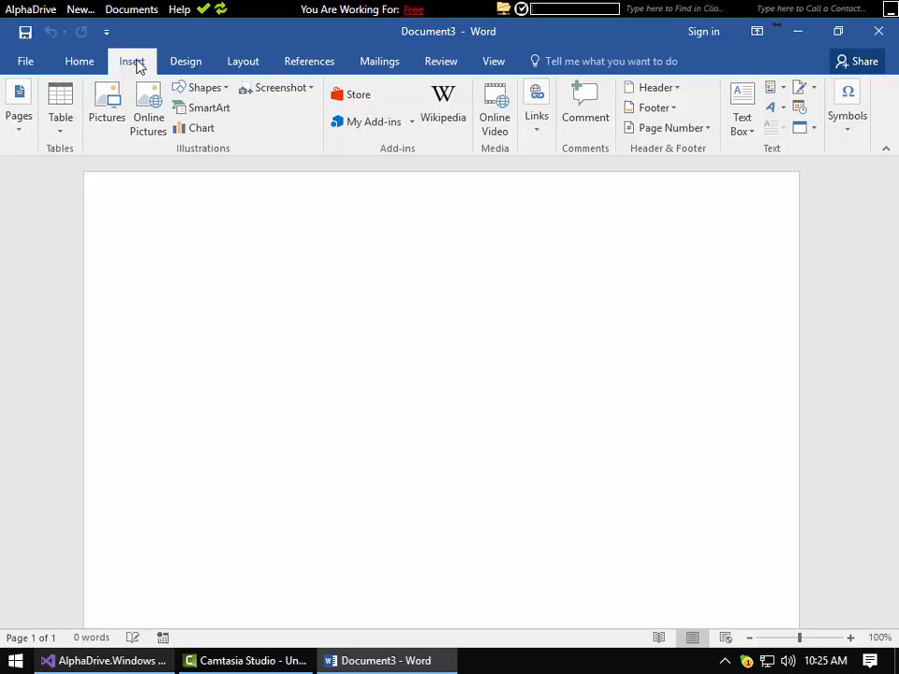
{"action": "left_click", "coordinate": [59, 112]}
{"action": "left_click", "coordinate": [65, 175]}
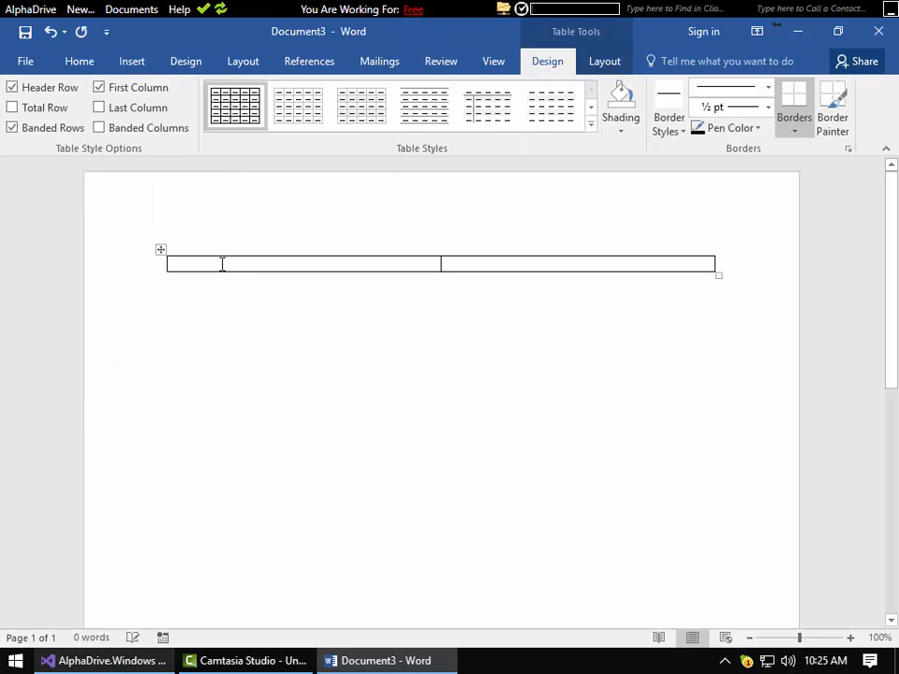
{"action": "left_click_drag", "start_coordinate": [221, 263], "coordinate": [483, 267]}
{"action": "left_click", "coordinate": [802, 132]}
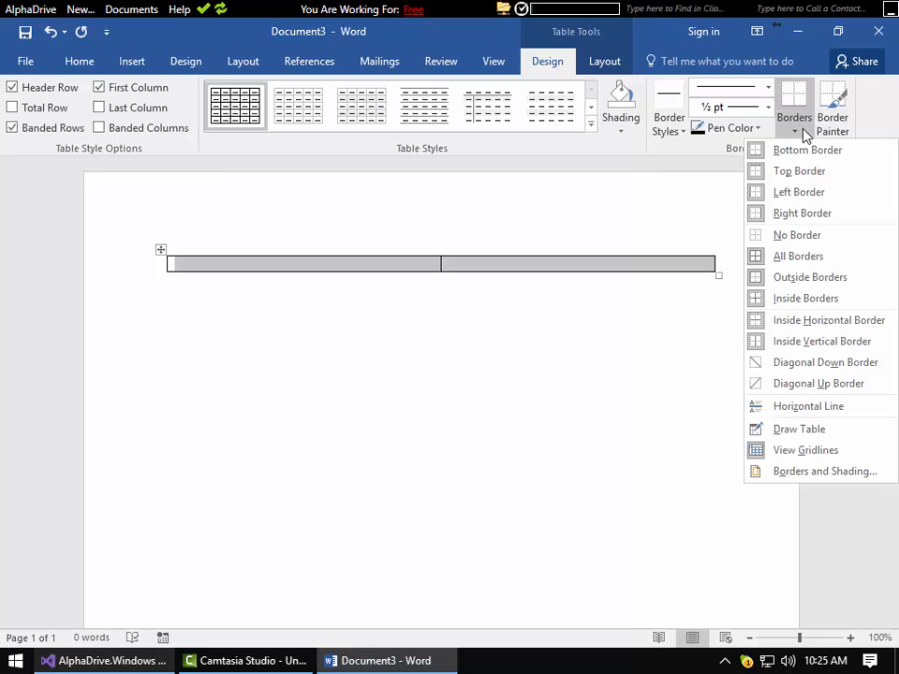
{"action": "left_click", "coordinate": [811, 236]}
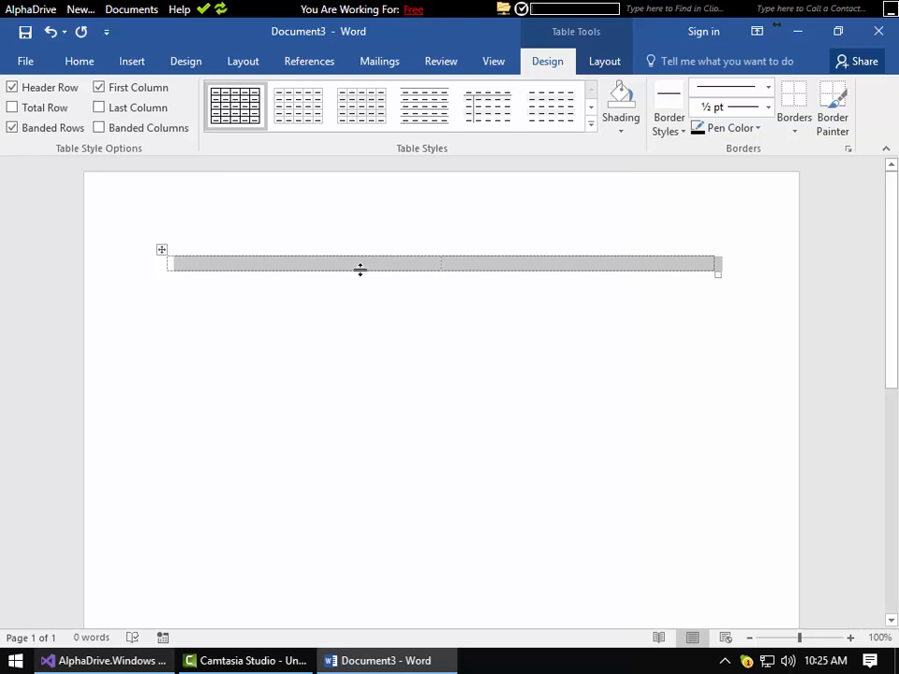
- Extend the table to four rows and center the text alignment of all its cells
{"action": "left_click", "coordinate": [360, 269]}
{"action": "key", "text": "Tab"}
{"action": "key", "text": "Tab"}
{"action": "key", "text": "Tab"}
{"action": "key", "text": "Tab"}
{"action": "key", "text": "Tab"}
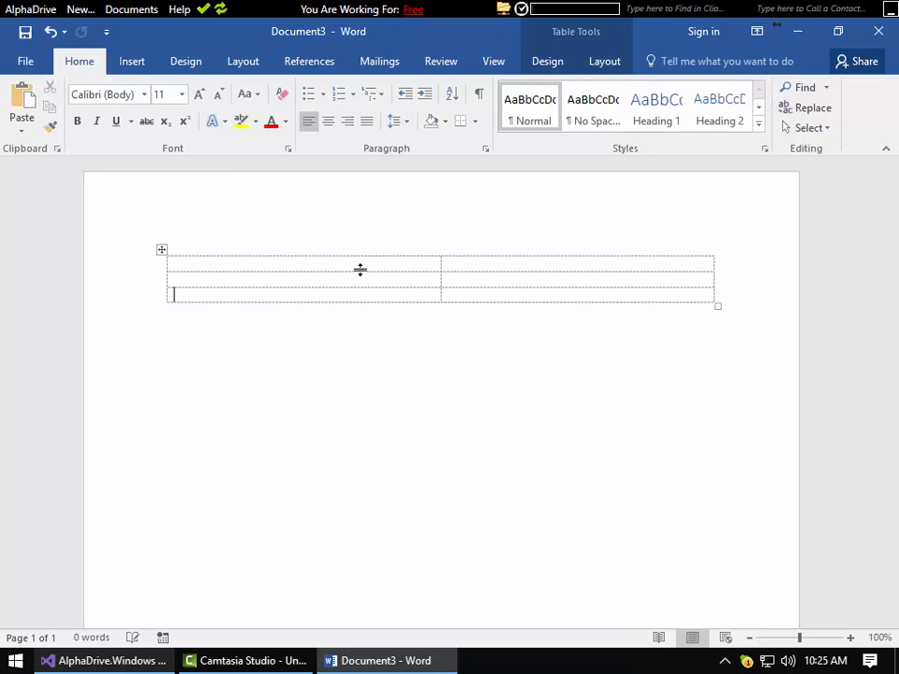
{"action": "left_click_drag", "start_coordinate": [435, 269], "coordinate": [491, 311]}
{"action": "left_click", "coordinate": [328, 121]}
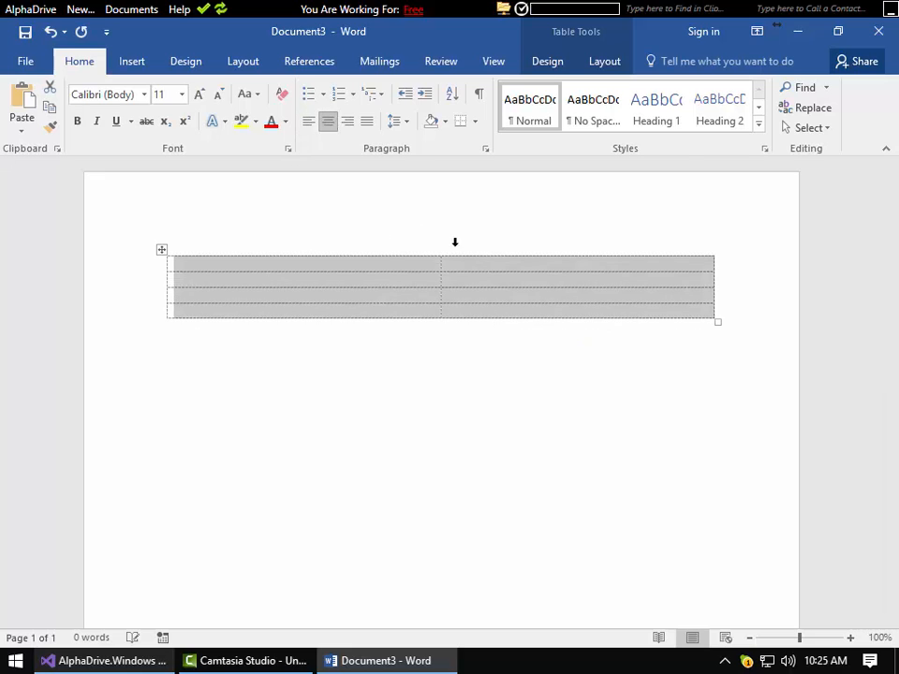
- Merge the two cells of the table's first row into one cell
{"action": "left_click", "coordinate": [473, 263]}
{"action": "left_click_drag", "start_coordinate": [414, 264], "coordinate": [400, 263]}
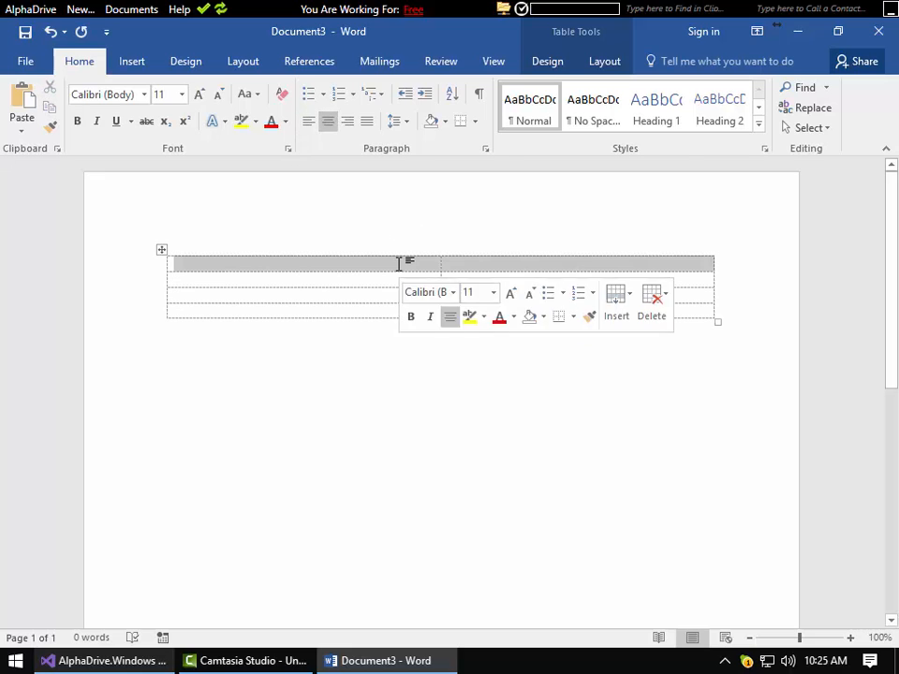
{"action": "right_click", "coordinate": [400, 266]}
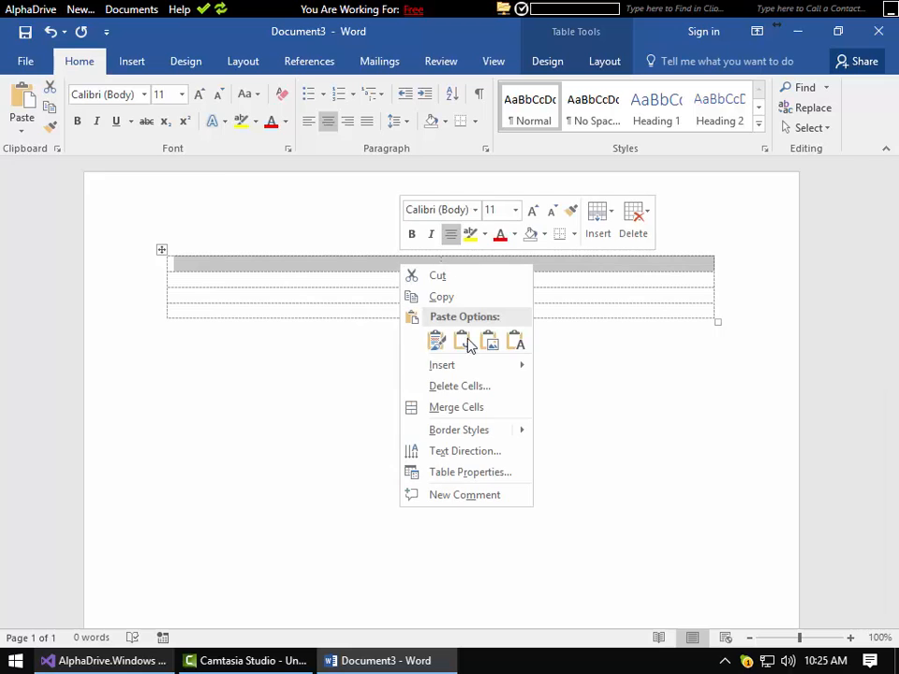
{"action": "left_click", "coordinate": [487, 412]}
{"action": "left_click", "coordinate": [447, 284]}
{"action": "key", "text": "ctrl+y"}
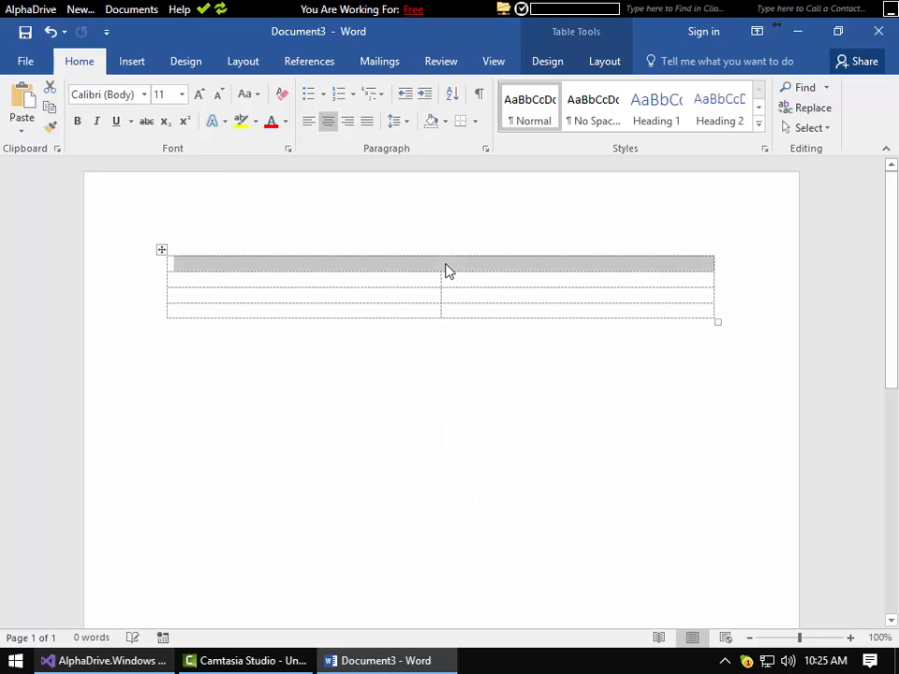
- Enter "<< Firm.Name >>" and, on a new line below it, "<< Firm.Address >>" in the merged first row
{"action": "left_click", "coordinate": [451, 263]}
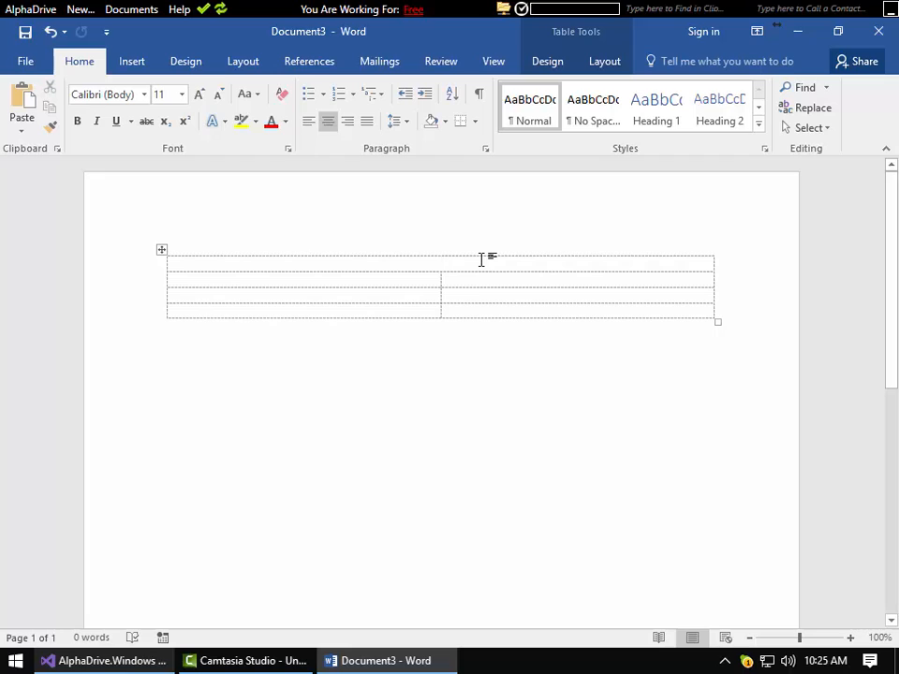
{"action": "type", "text": "<< Firm.Nam"}
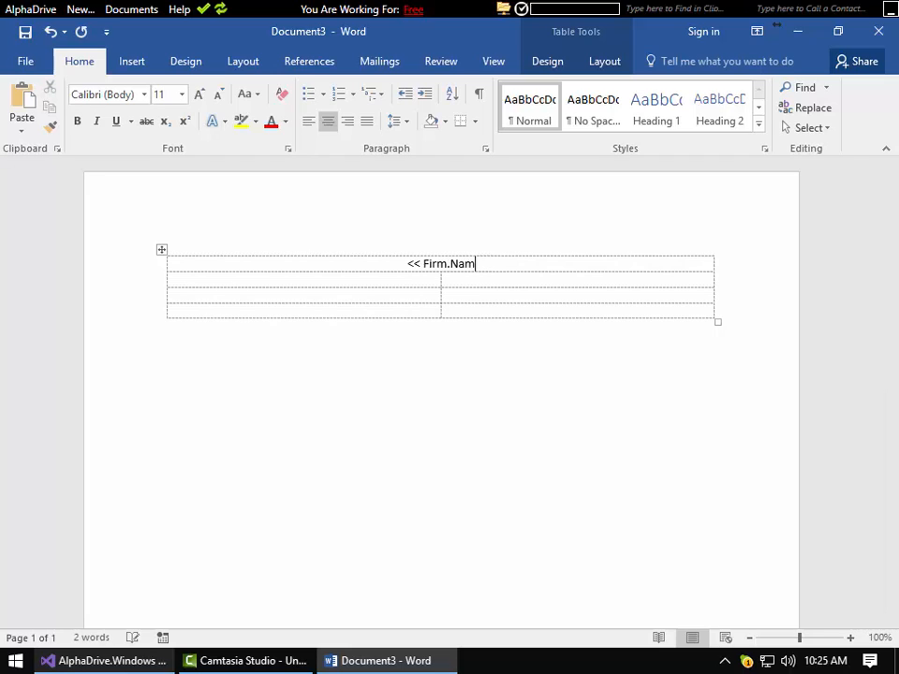
{"action": "type", "text": "e >>"}
{"action": "key", "text": "Return"}
{"action": "type", "text": "<"}
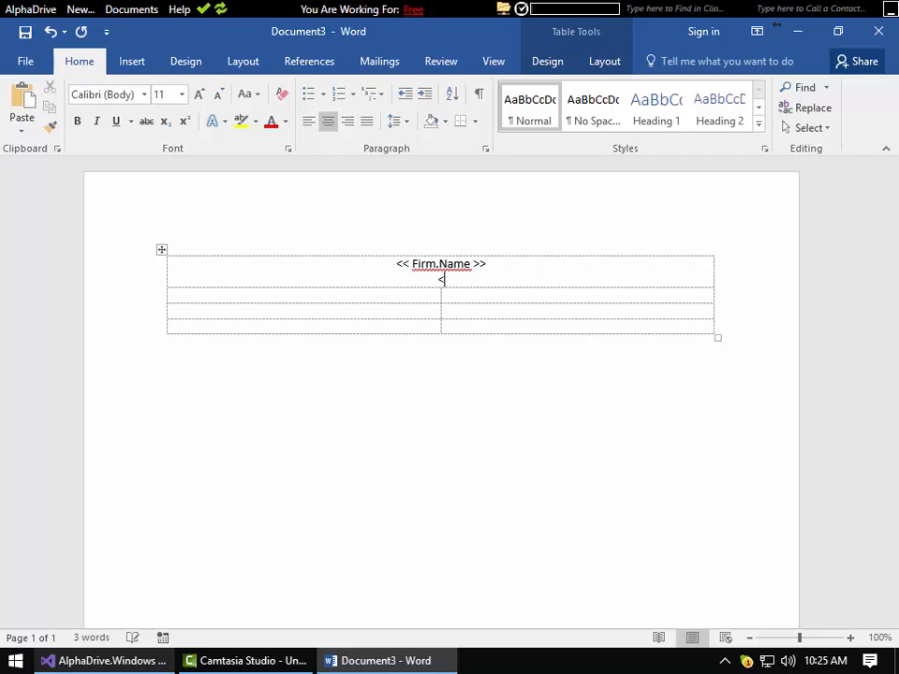
{"action": "type", "text": "< Firm.Address >>"}
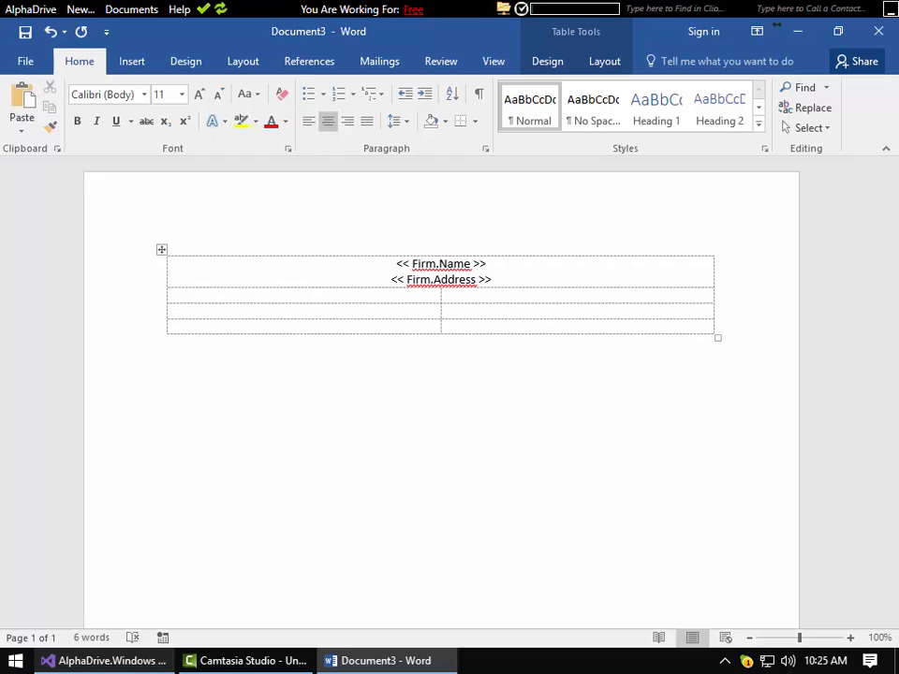
- Fill the second row with "<< Matter.ResponsibleAttorney.Name >>" in the first cell and "<< Matter.ResponsibleAttorney.Email >>" in the second
{"action": "type", "text": "<< Matter.ResponsibleAttor"}
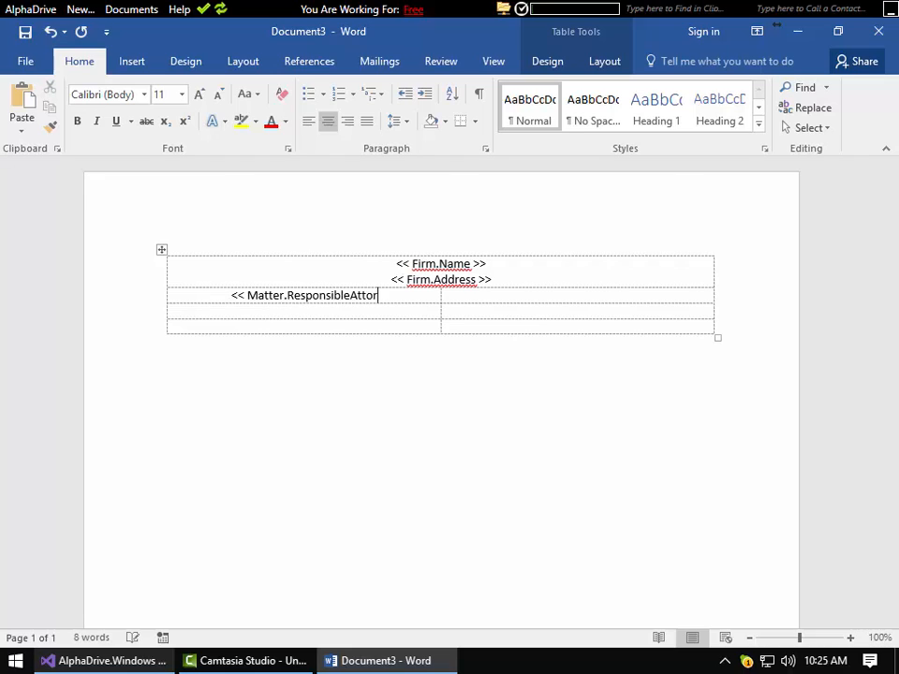
{"action": "type", "text": "ney.Name"}
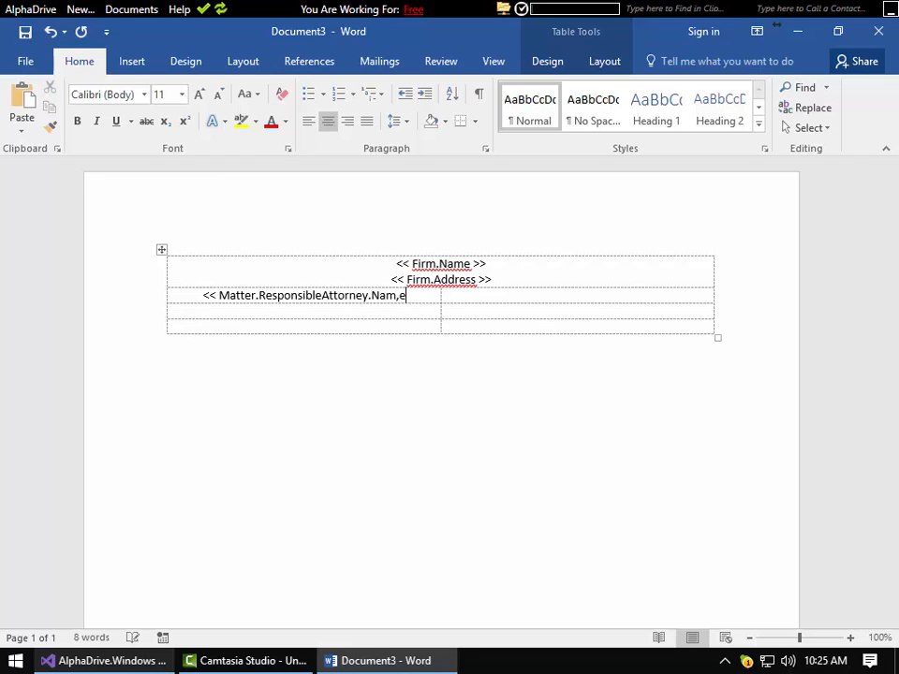
{"action": "type", "text": " >>"}
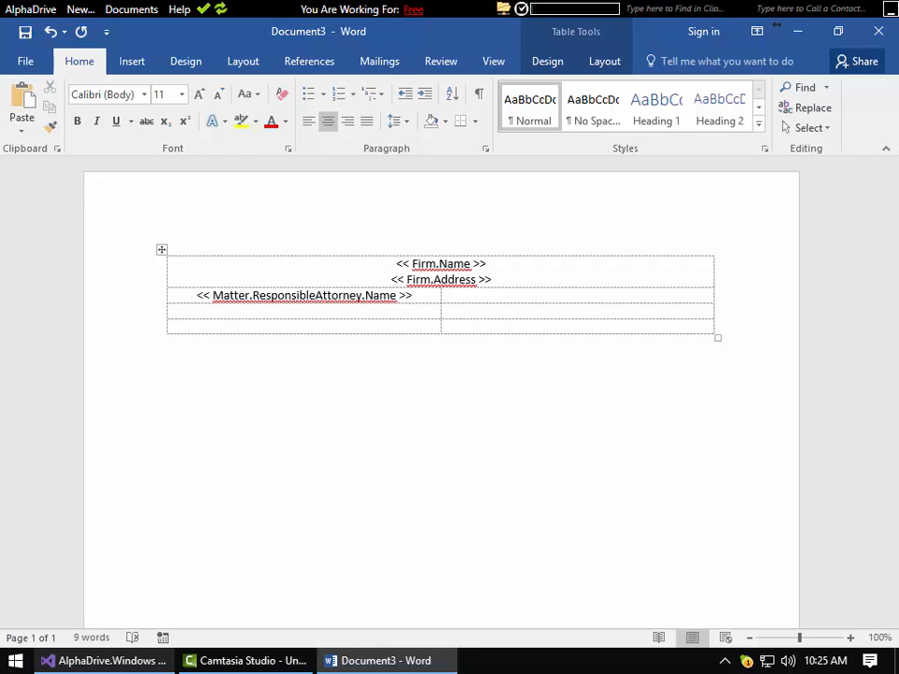
{"action": "key", "text": "Tab"}
{"action": "type", "text": "<< M"}
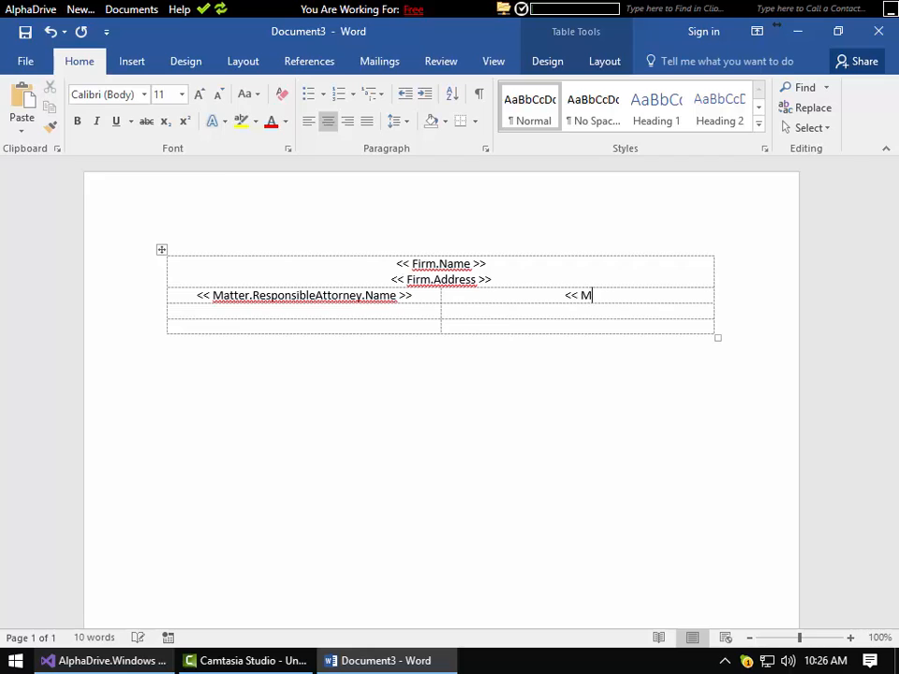
{"action": "type", "text": "atter.Responsible"}
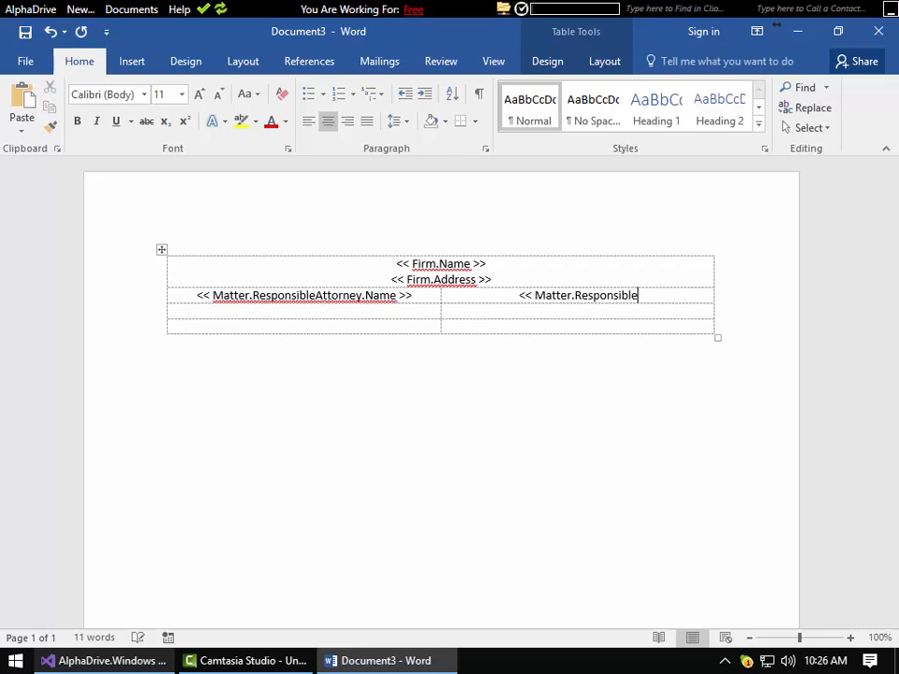
{"action": "type", "text": "Attorney.Em"}
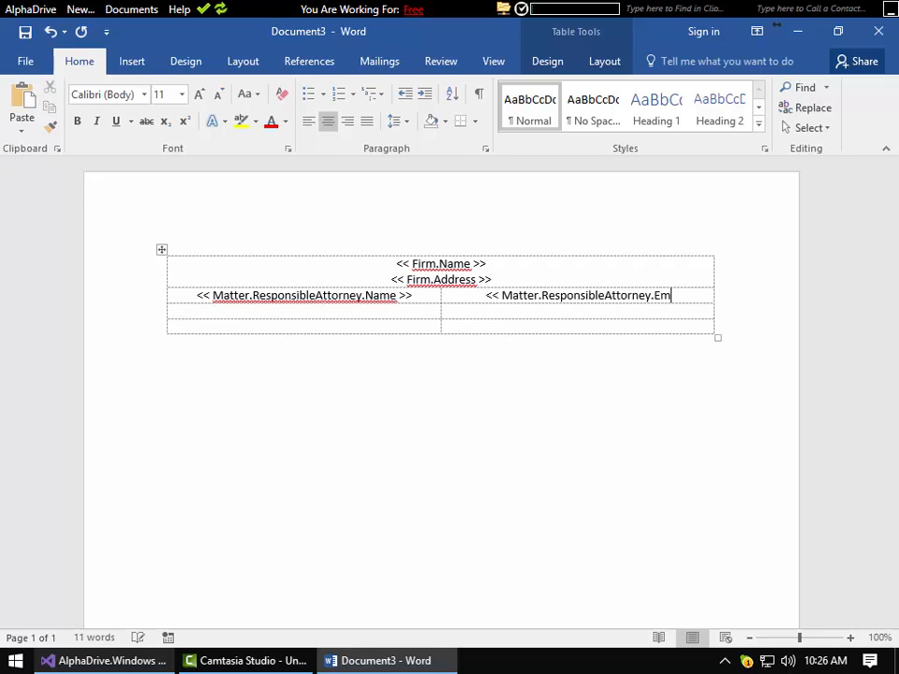
{"action": "type", "text": "ail >>"}
- Fill the third row with "Phone: << Firm.Phone.Number >>" in the first cell and "Fax: << Firm.FaxNumber >>" in the second
{"action": "key", "text": "Down"}
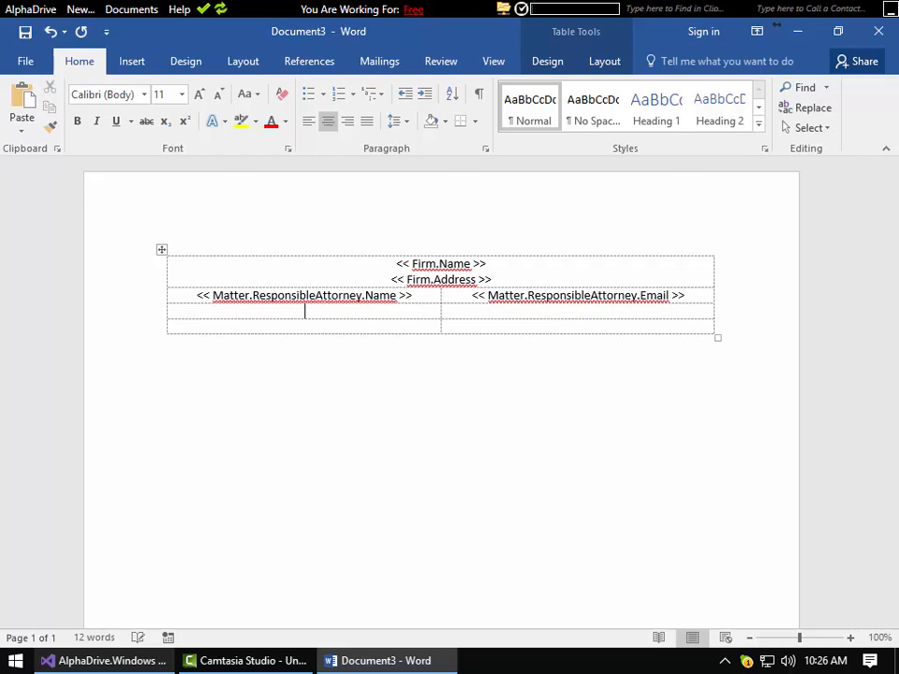
{"action": "type", "text": "Phone: << Firm.Phone >>"}
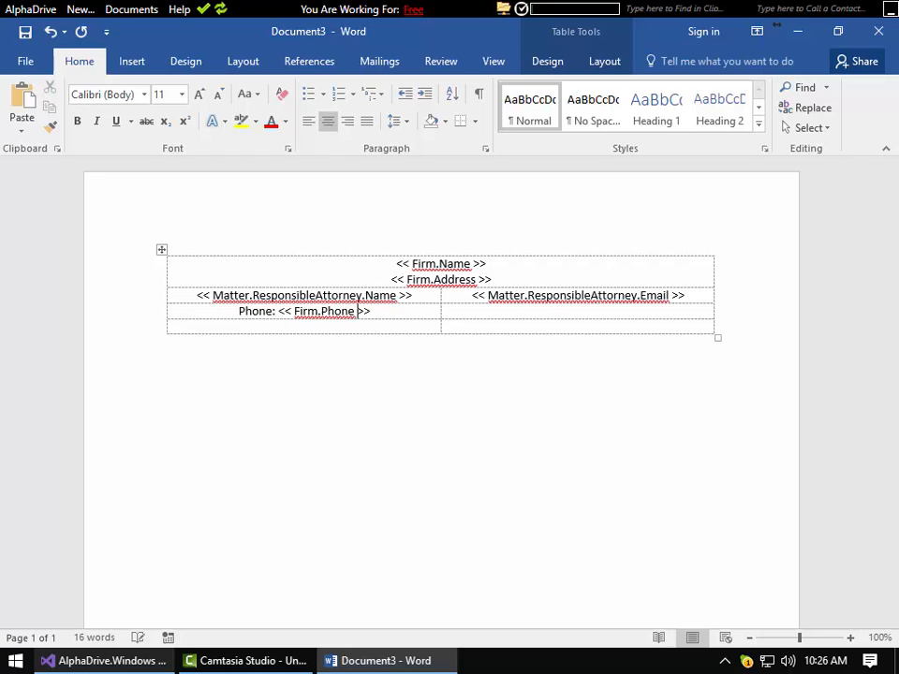
{"action": "type", "text": ".Number"}
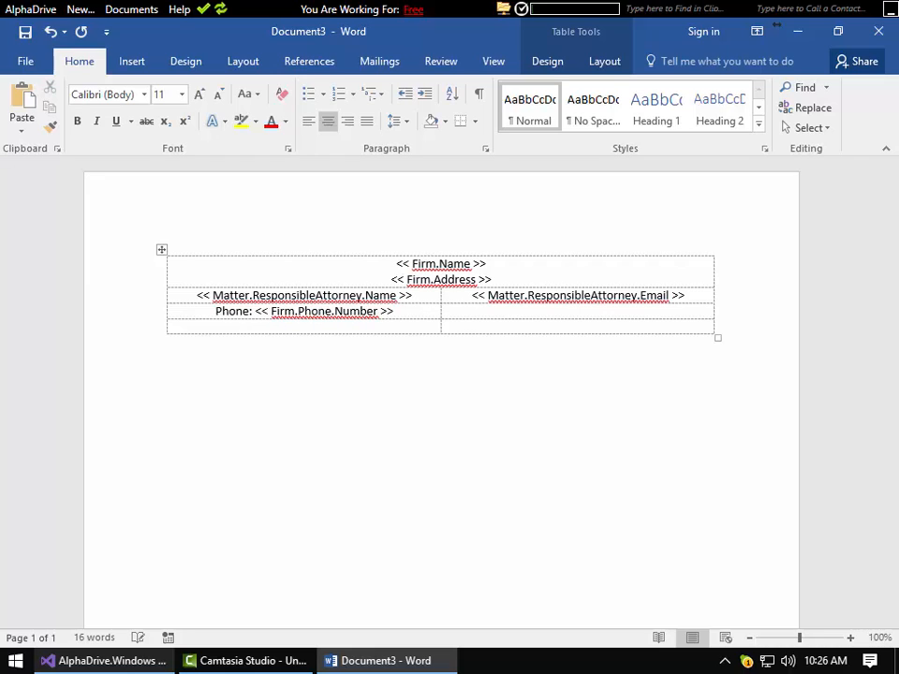
{"action": "type", "text": "<<"}
{"action": "type", "text": "Fax: << F"}
{"action": "type", "text": "irm.Fax"}
{"action": "type", "text": "Number >>"}
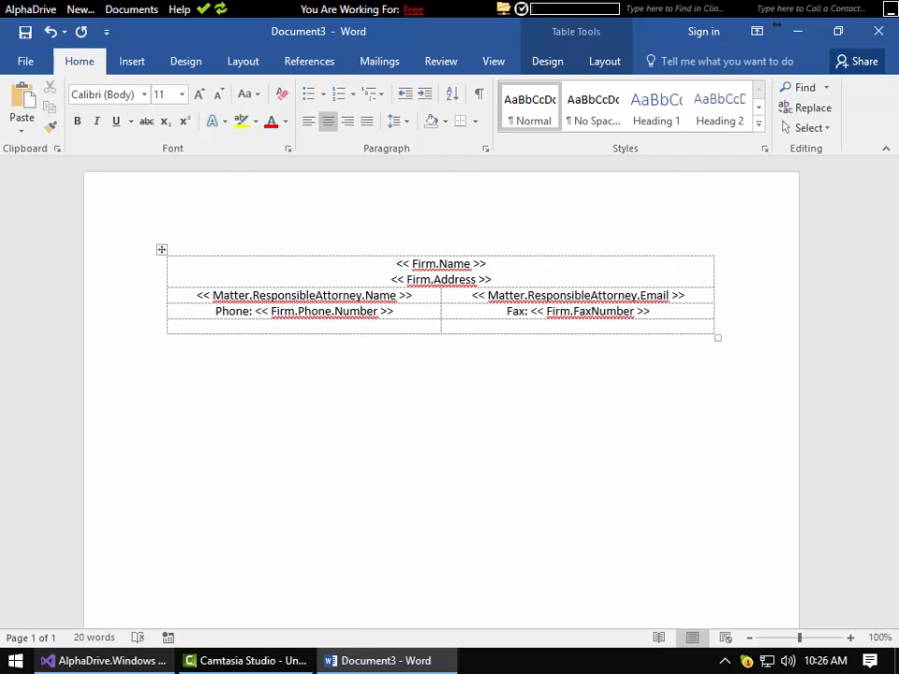
- Add a fifth row below the empty fourth row and merge its two cells
{"action": "key", "text": "Tab"}
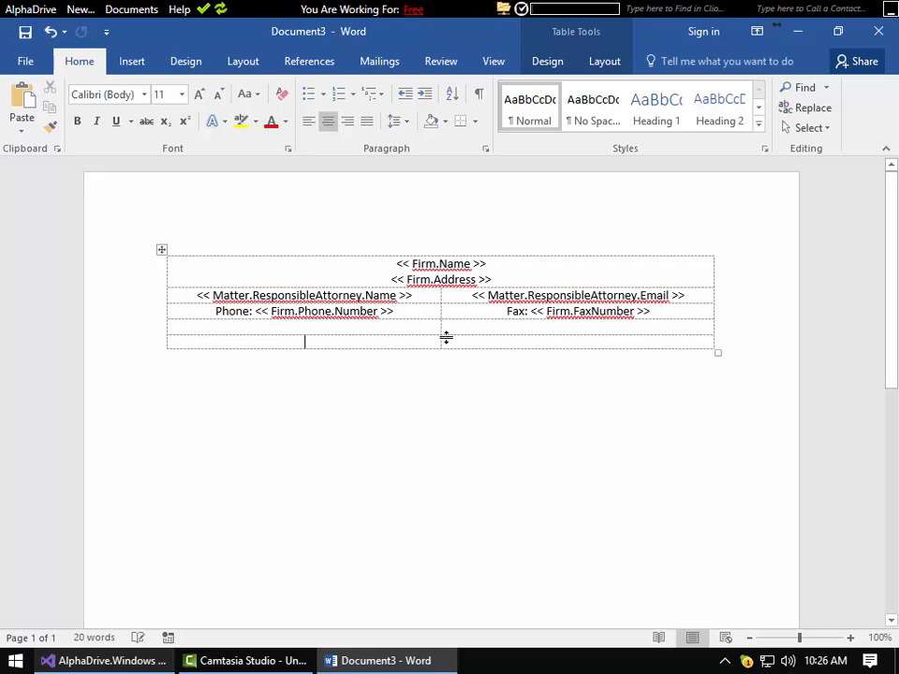
{"action": "left_click_drag", "start_coordinate": [411, 338], "coordinate": [473, 340]}
{"action": "right_click", "coordinate": [475, 343]}
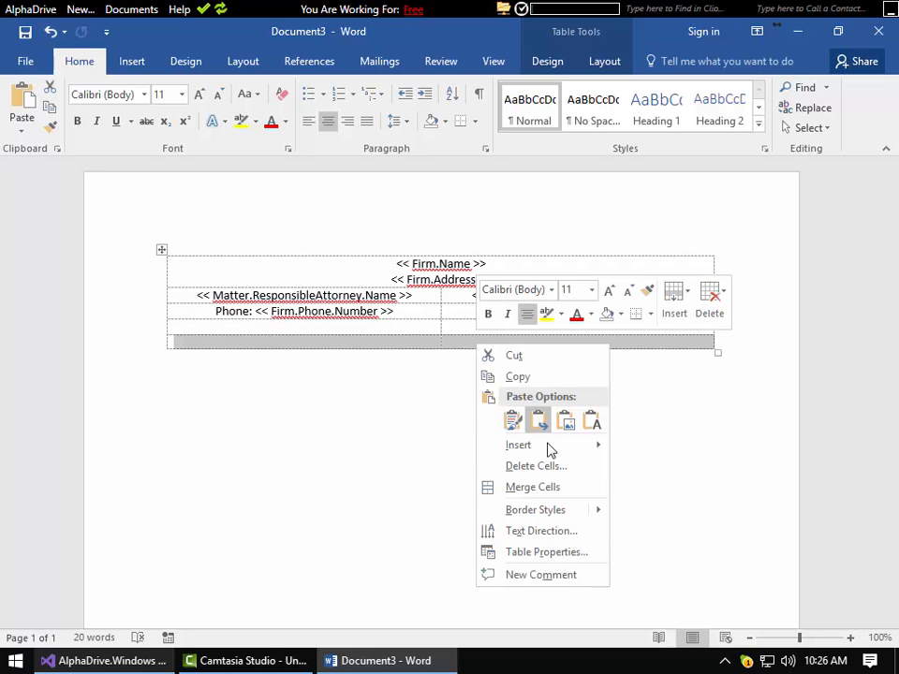
{"action": "mouse_move", "coordinate": [613, 449]}
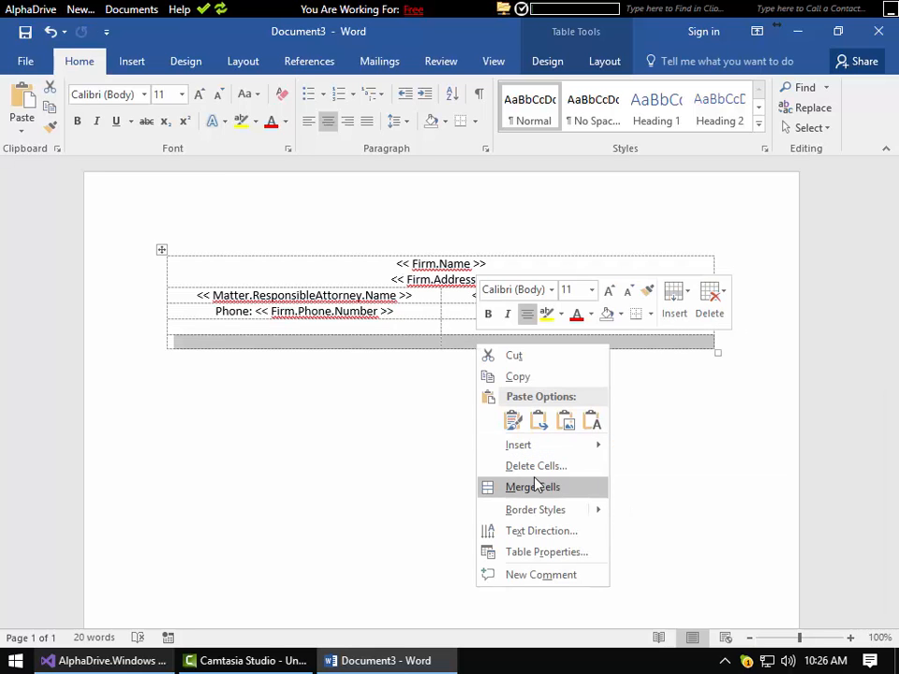
{"action": "left_click", "coordinate": [537, 402]}
- Enter "<< Date.Verbose >>" in the merged fifth row
{"action": "left_click", "coordinate": [460, 347]}
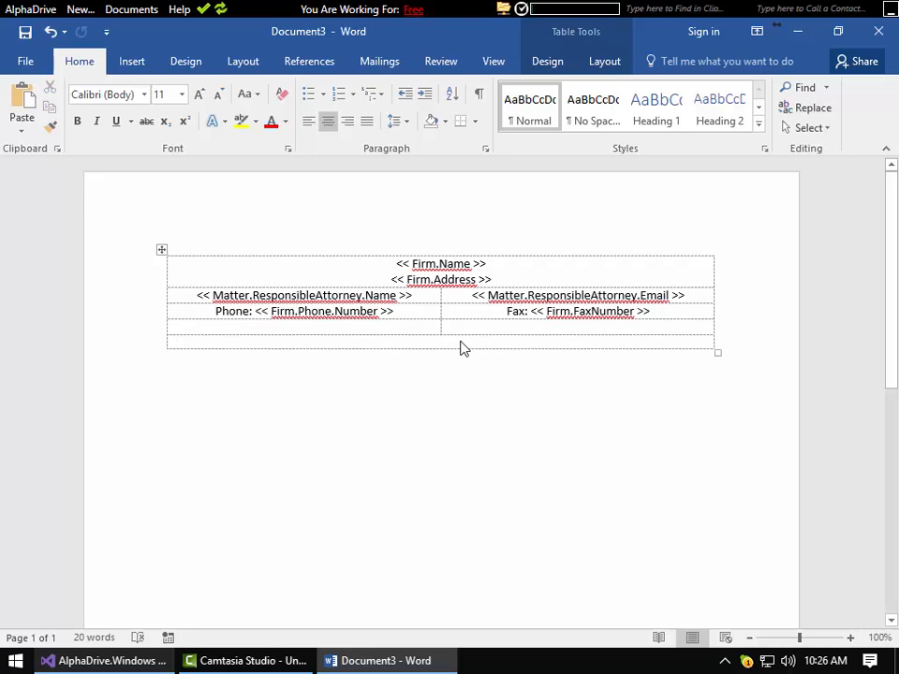
{"action": "type", "text": "<< Date.Verb"}
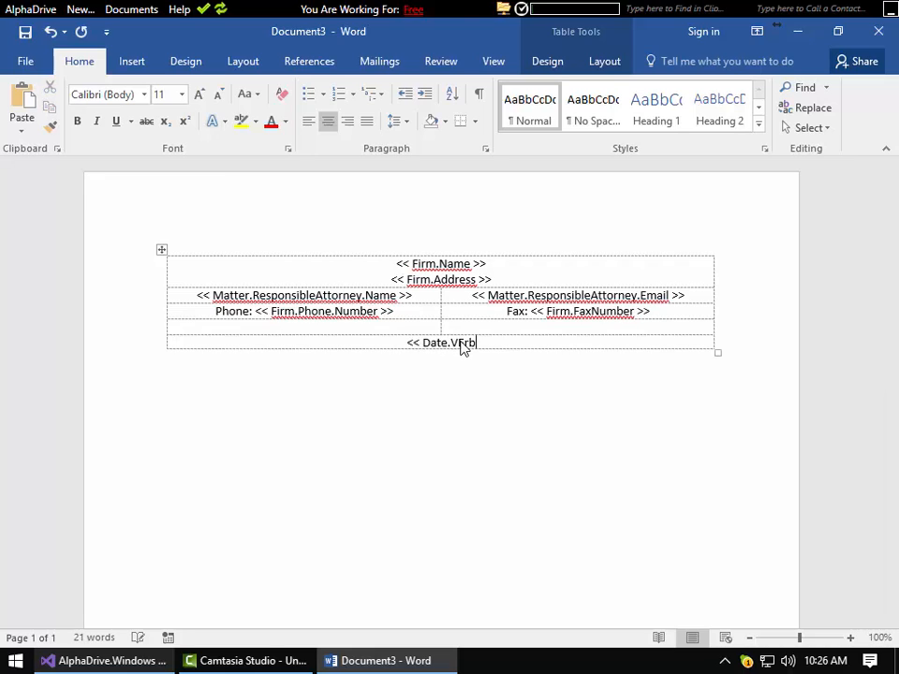
{"action": "type", "text": "ose >>"}
- Add a row below the date and draw a horizontal line about 2.28" long across its middle
{"action": "key", "text": "Tab"}
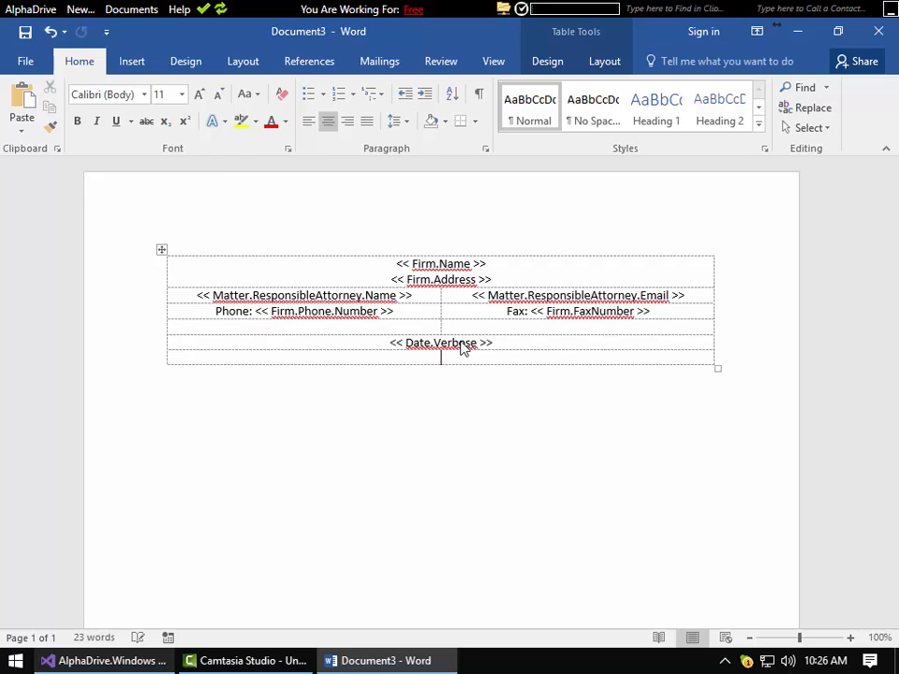
{"action": "left_click", "coordinate": [138, 64]}
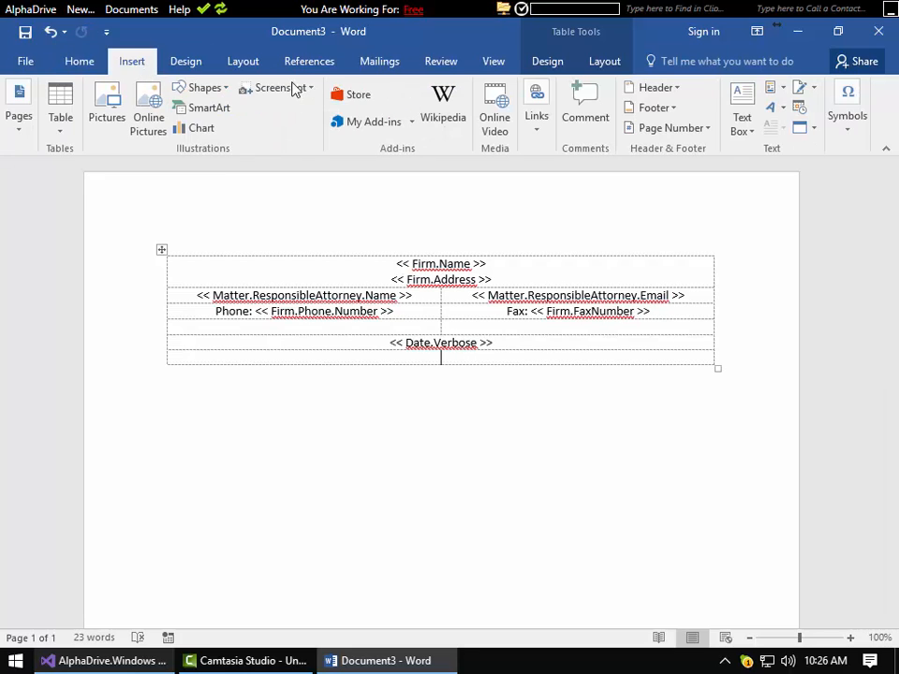
{"action": "left_click", "coordinate": [217, 88]}
{"action": "left_click", "coordinate": [195, 126]}
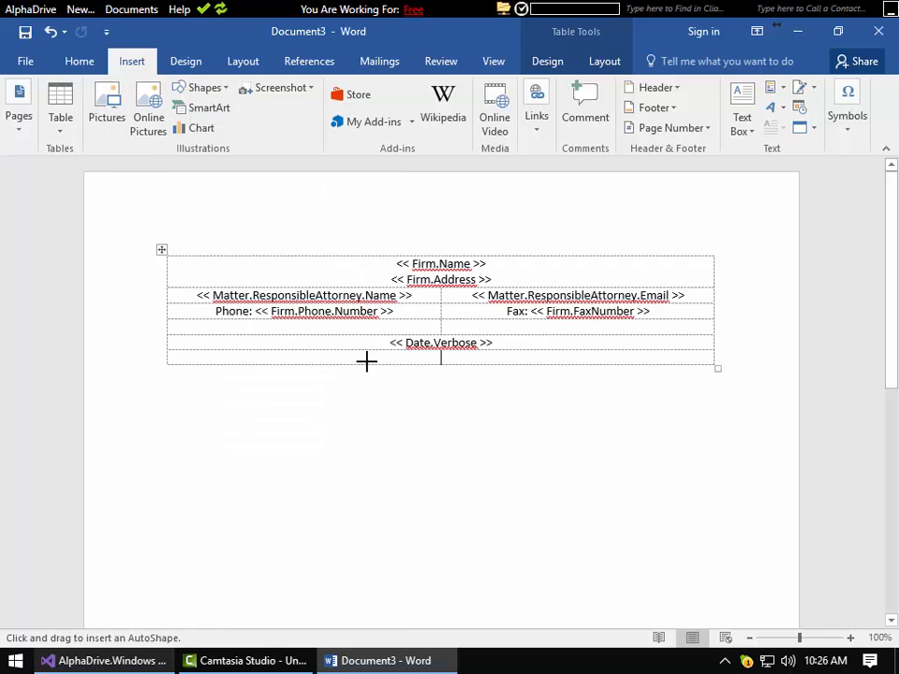
{"action": "left_click_drag", "start_coordinate": [360, 358], "coordinate": [546, 358]}
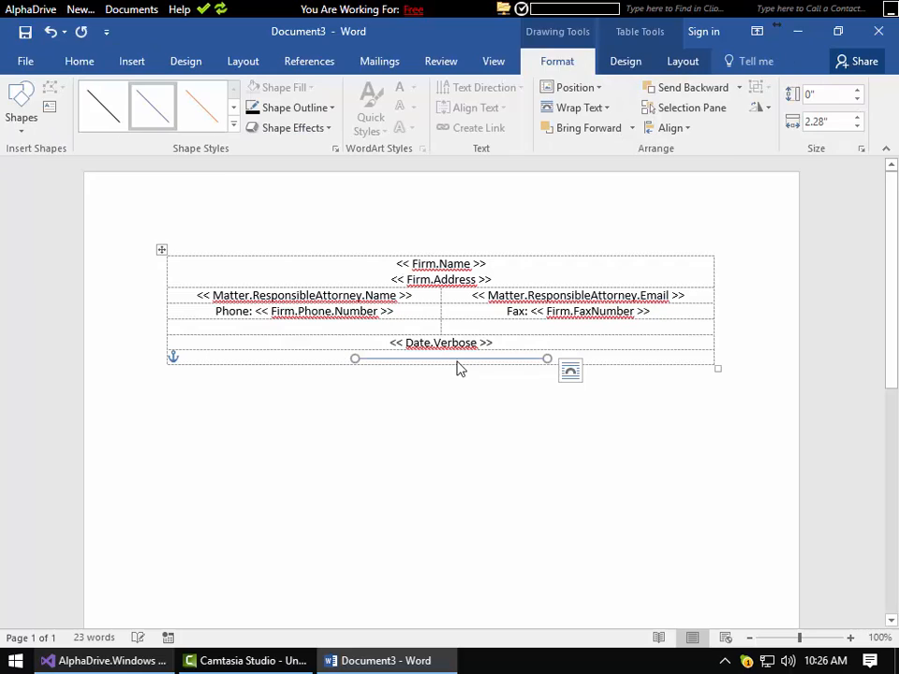
- Set the horizontal line's outline to black and shift it slightly left so it sits centred beneath the date
{"action": "right_click", "coordinate": [467, 357]}
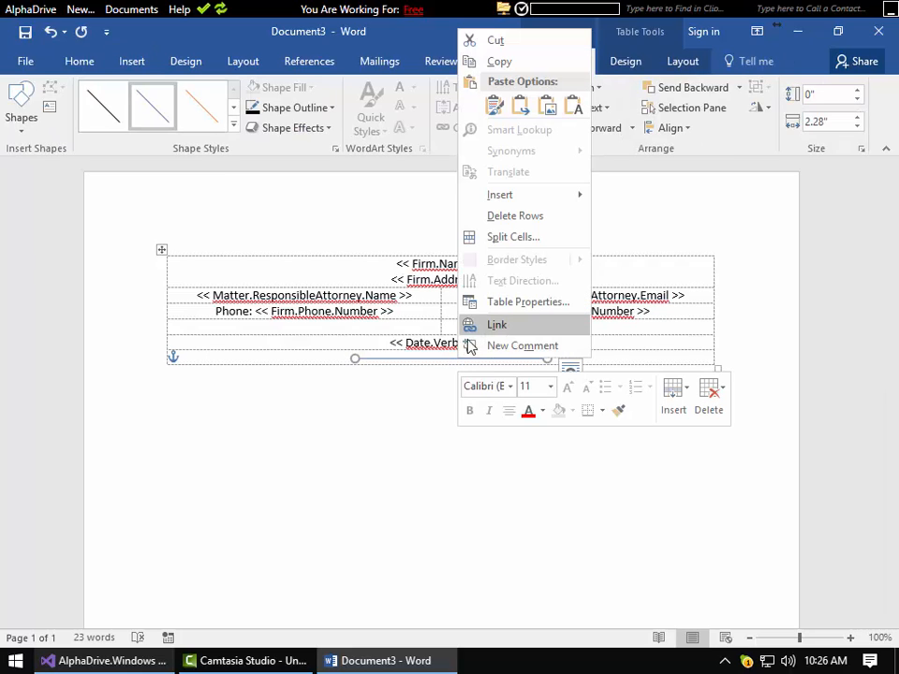
{"action": "left_click", "coordinate": [357, 362]}
{"action": "right_click", "coordinate": [356, 360]}
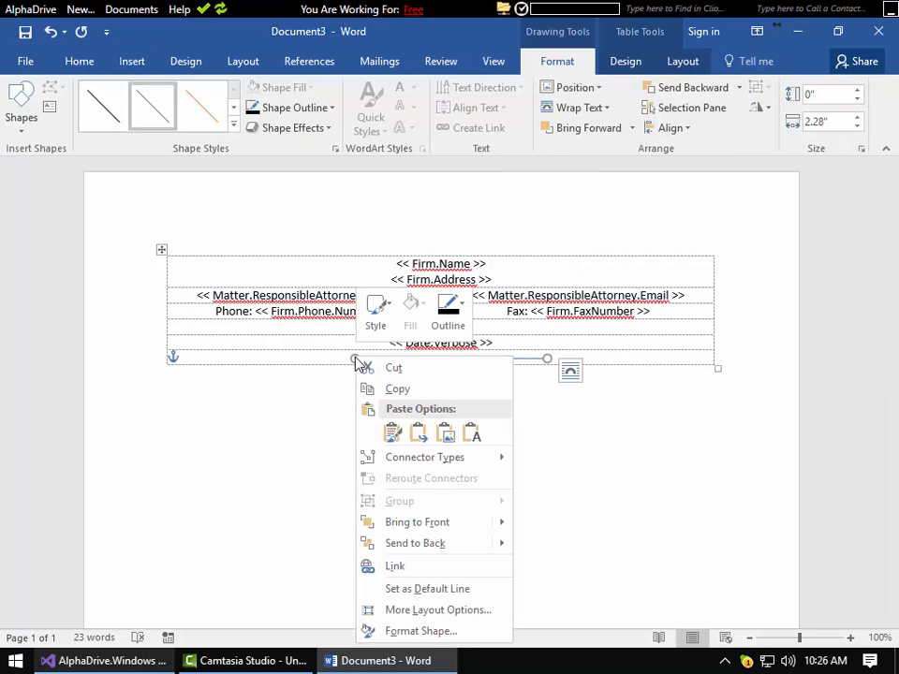
{"action": "left_click", "coordinate": [460, 328]}
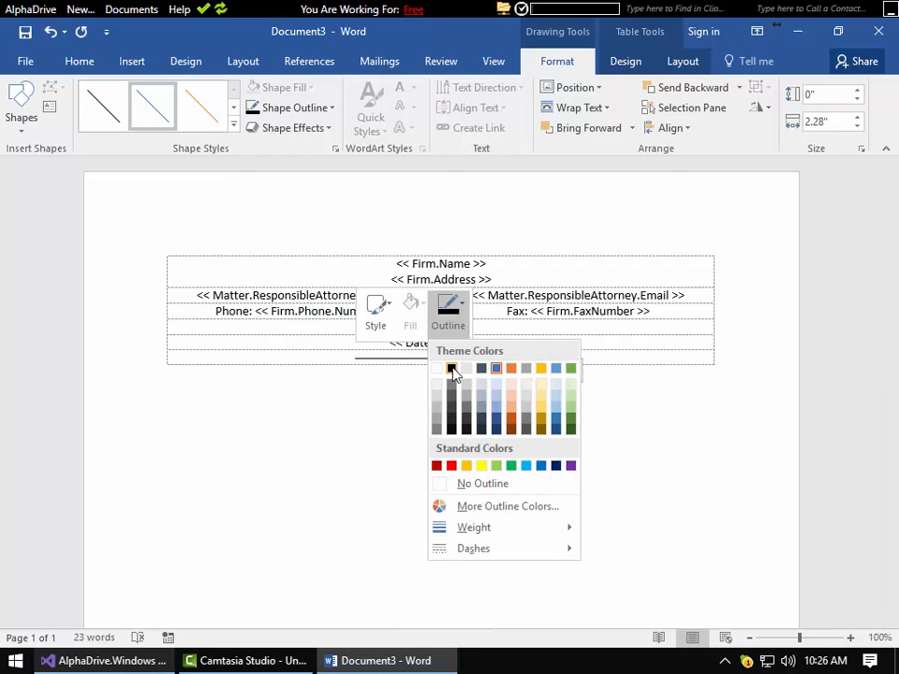
{"action": "left_click", "coordinate": [452, 370]}
{"action": "left_click", "coordinate": [483, 359]}
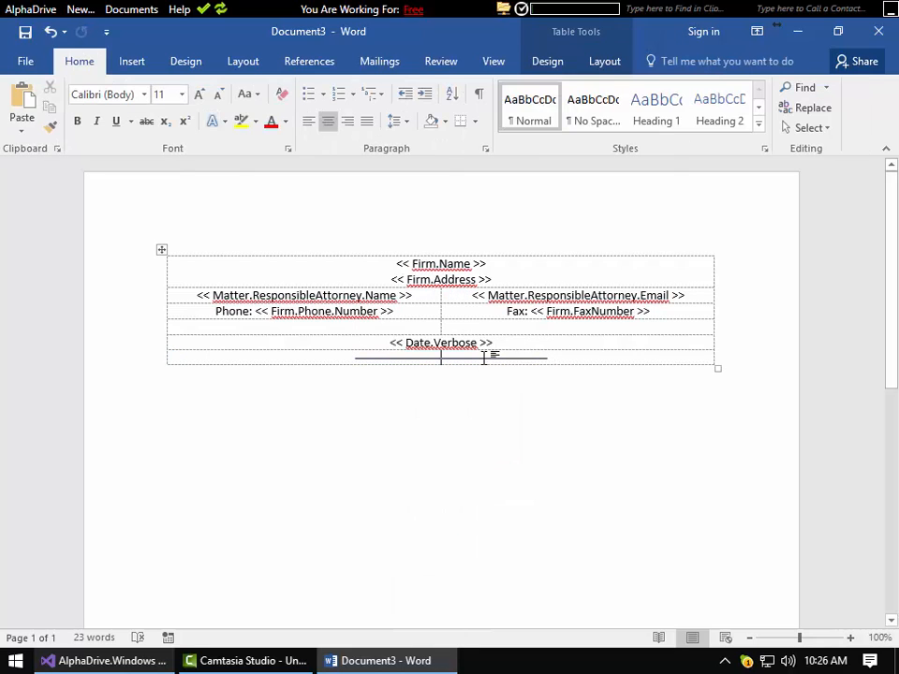
{"action": "mouse_move", "coordinate": [479, 359]}
{"action": "left_mouse_down"}
{"action": "mouse_move", "coordinate": [465, 380]}
{"action": "mouse_move", "coordinate": [479, 377]}
{"action": "mouse_move", "coordinate": [481, 361]}
{"action": "left_mouse_up"}
- Write the greeting "Dear << Matter.Client.Name >>:" below the letterhead table
{"action": "left_click", "coordinate": [471, 412]}
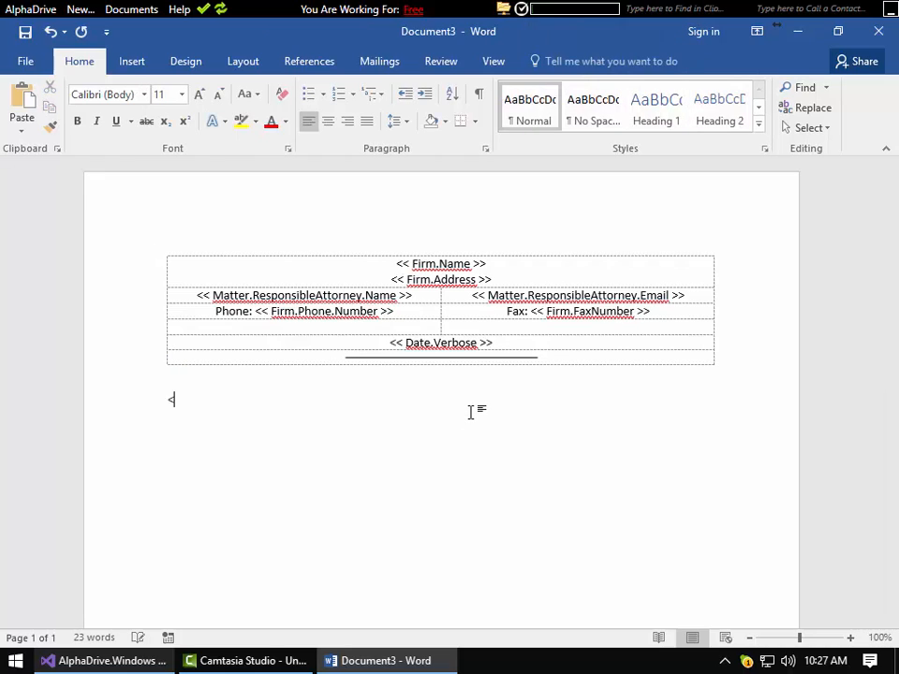
{"action": "key", "text": "BackSpace"}
{"action": "key", "text": "BackSpace"}
{"action": "type", "text": "Dear << Matter.C"}
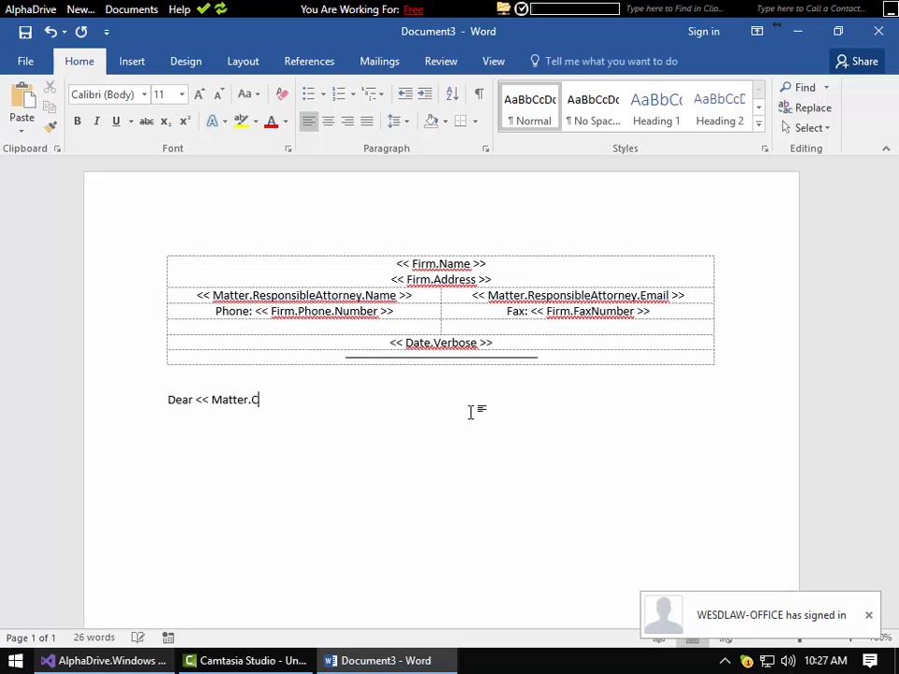
{"action": "type", "text": "lient.Nam,e"}
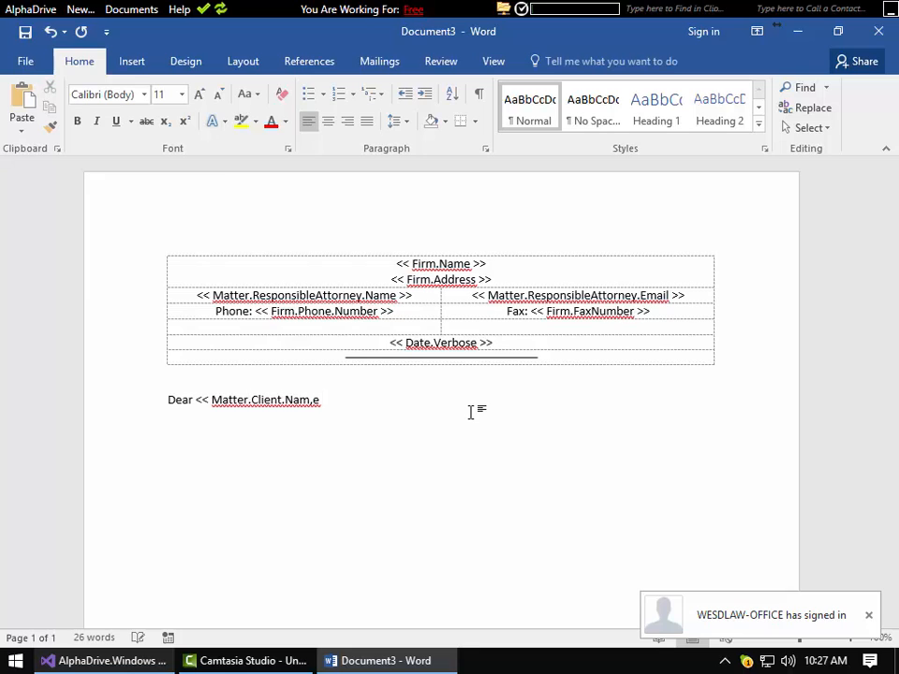
{"action": "key", "text": "BackSpace"}
{"action": "key", "text": "BackSpace"}
{"action": "type", "text": "ear <<"}
{"action": "key", "text": "BackSpace"}
{"action": "type", "text": ">>: "}
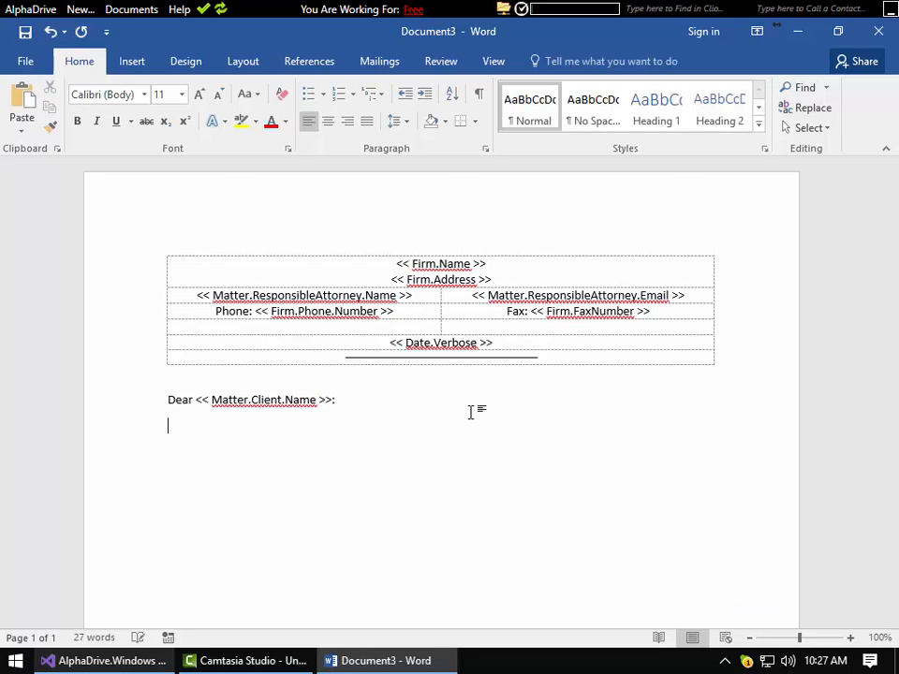
- Add the placeholder "[Letter content goes here]" and the closing sentence "It is a pleasure working with you." below the greeting
{"action": "type", "text": "[Letter content goes here]"}
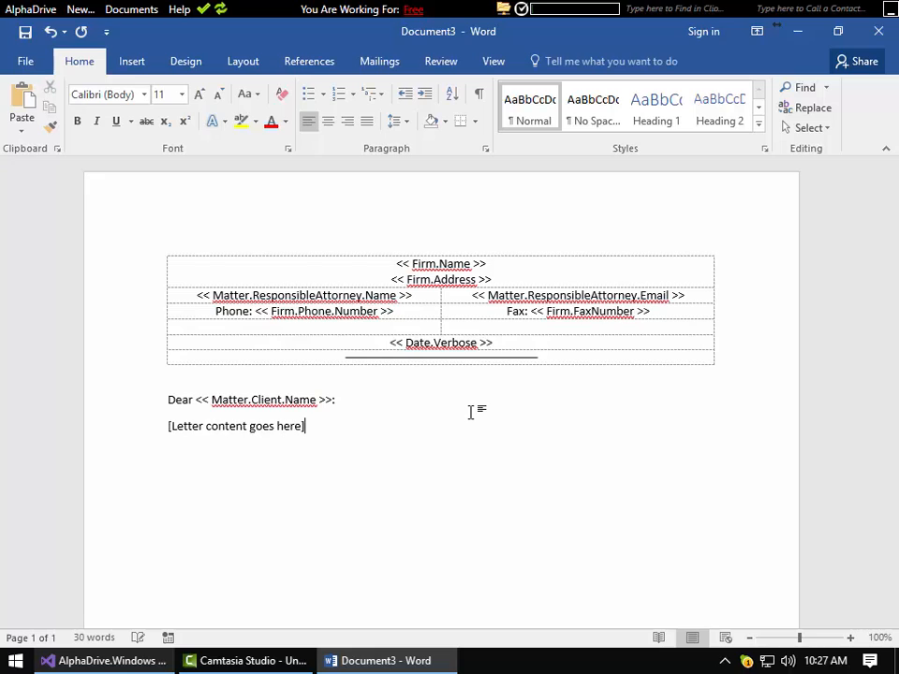
{"action": "type", "text": " It is a pleasure working with you."}
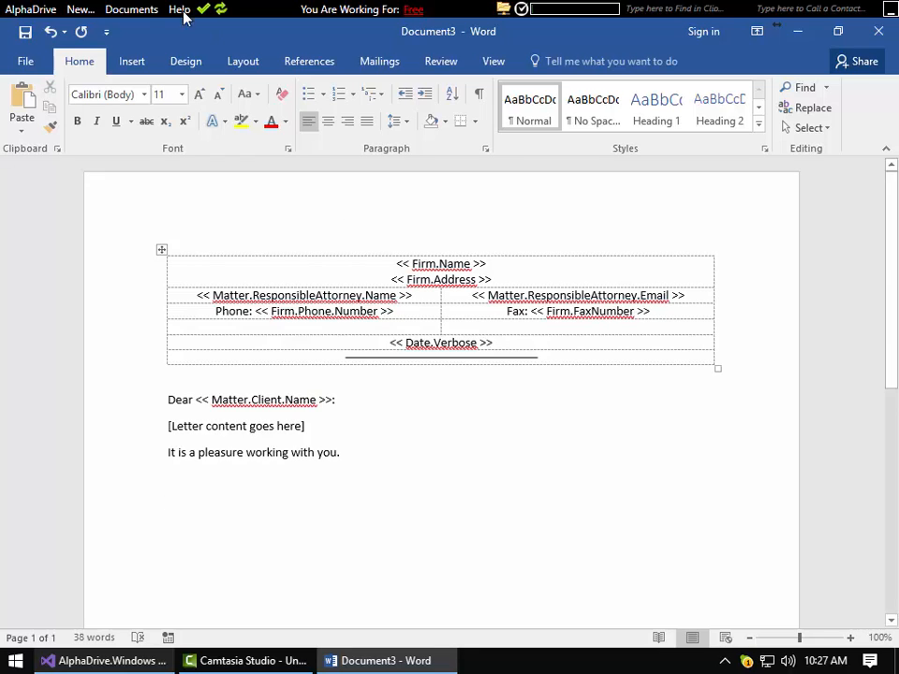
- Insert a one-row, two-column table below the closing sentence and remove all its borders
{"action": "left_click", "coordinate": [139, 60]}
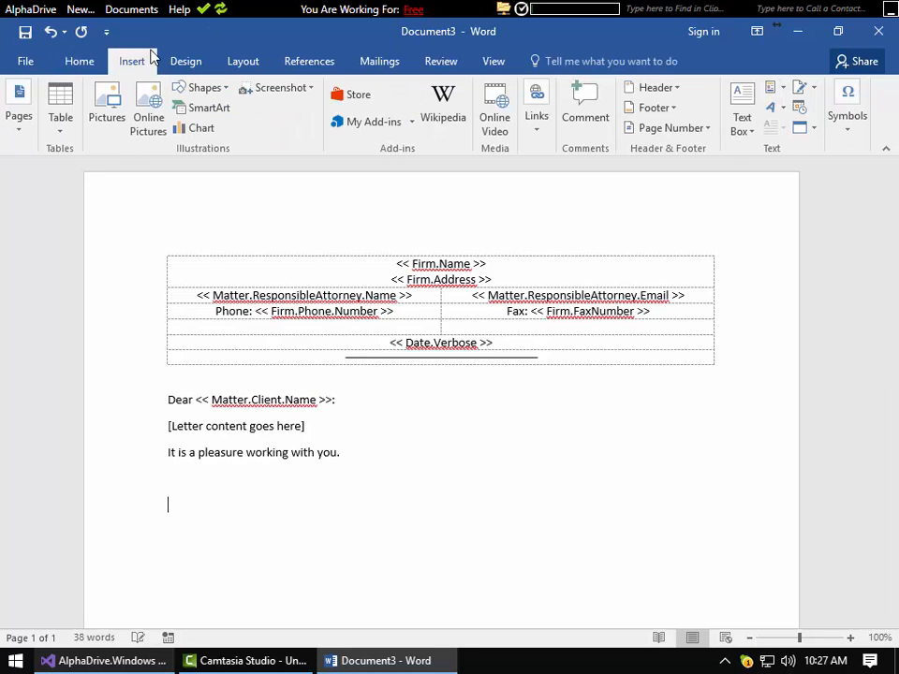
{"action": "left_click", "coordinate": [62, 103]}
{"action": "left_click", "coordinate": [74, 172]}
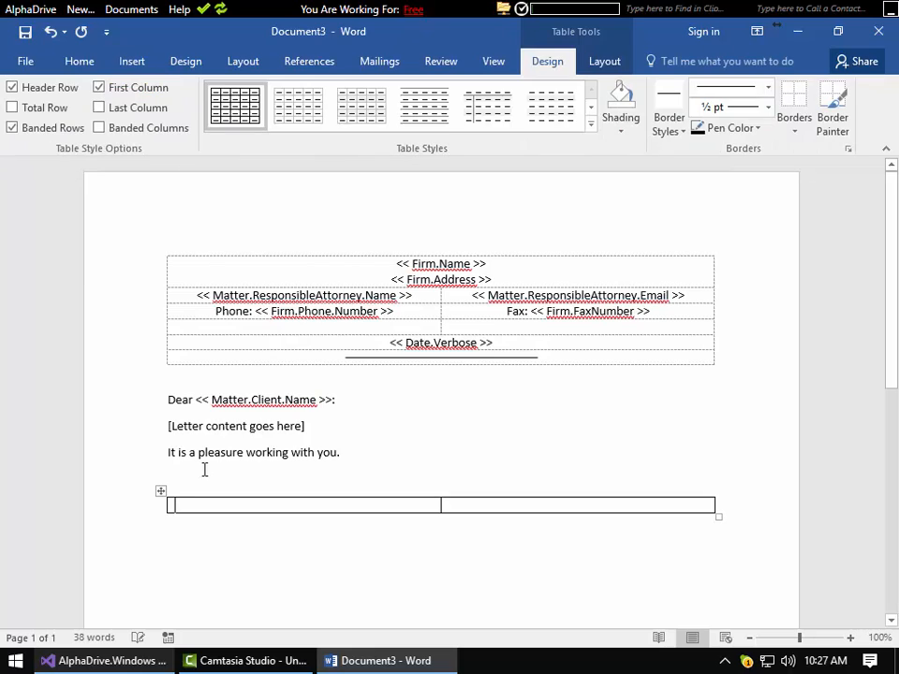
{"action": "left_click", "coordinate": [161, 491]}
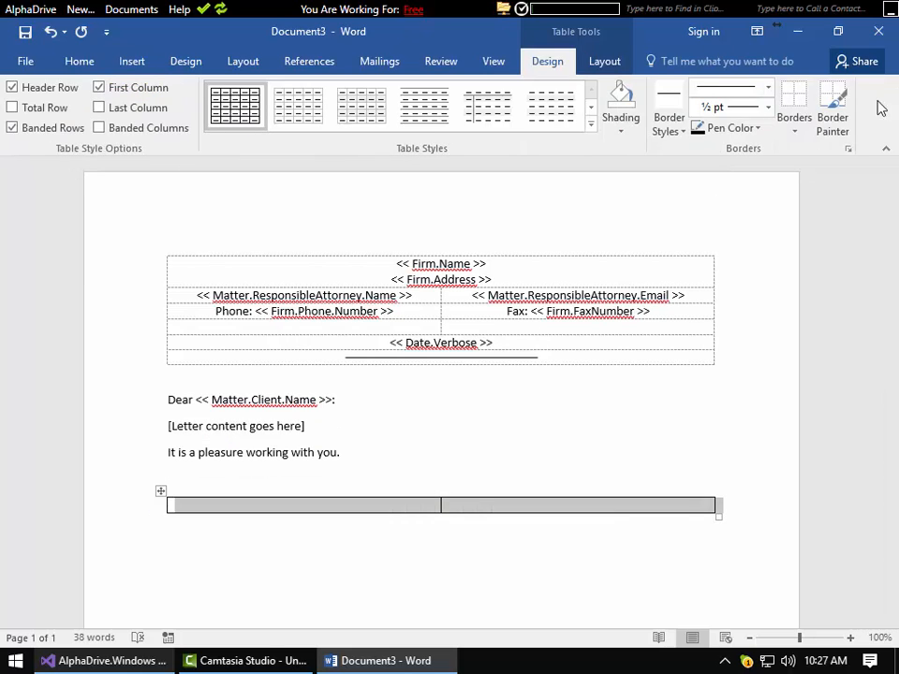
{"action": "left_click", "coordinate": [796, 130]}
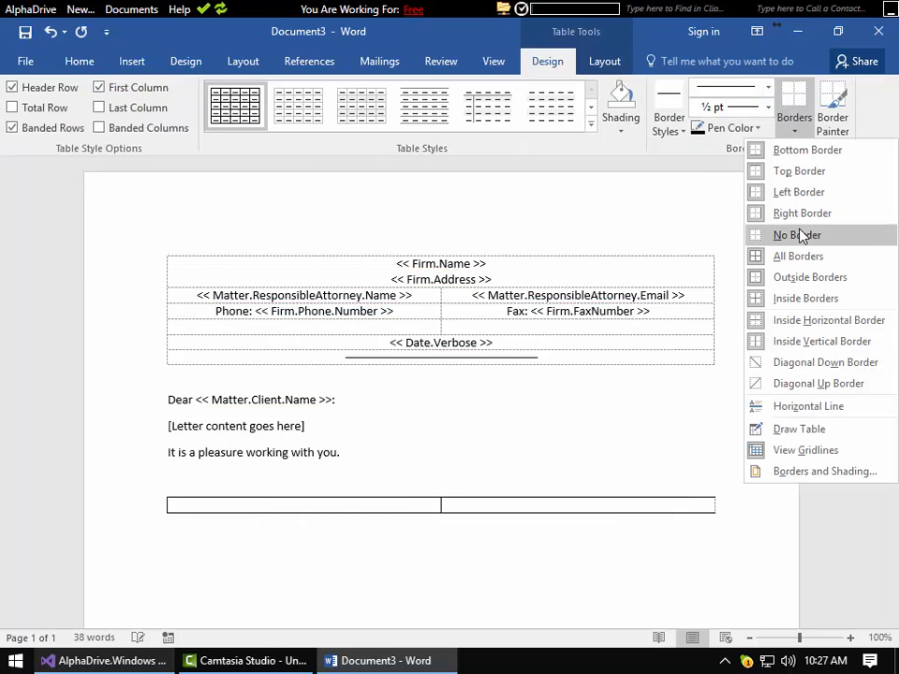
{"action": "left_click", "coordinate": [796, 253]}
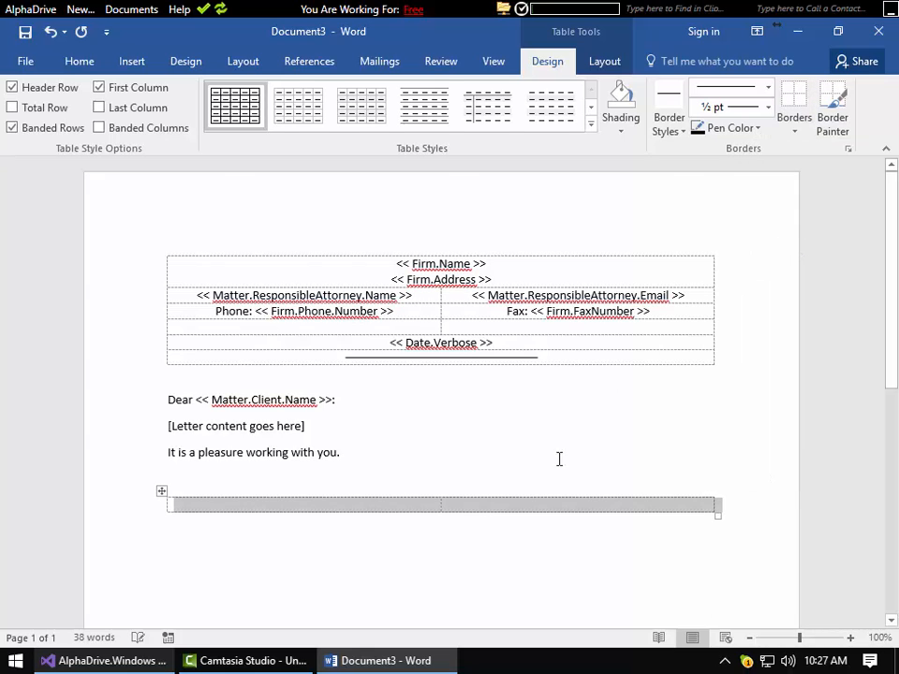
- Enter the signature line "/s/ << Matter.ResonsibleAttorney.Name >>" in the new table's second cell
{"action": "left_click", "coordinate": [473, 511]}
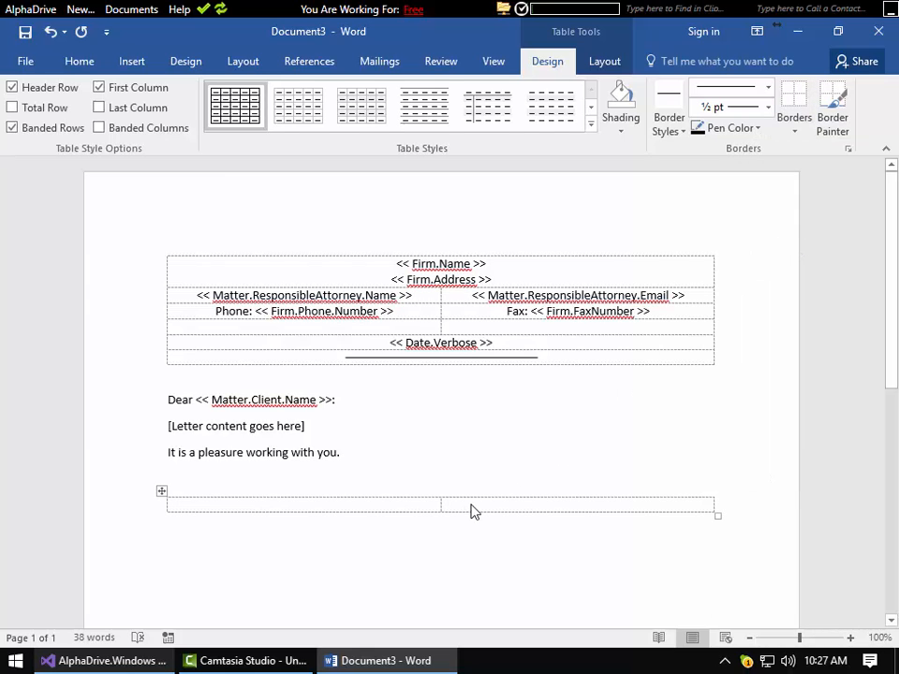
{"action": "type", "text": "/s/"}
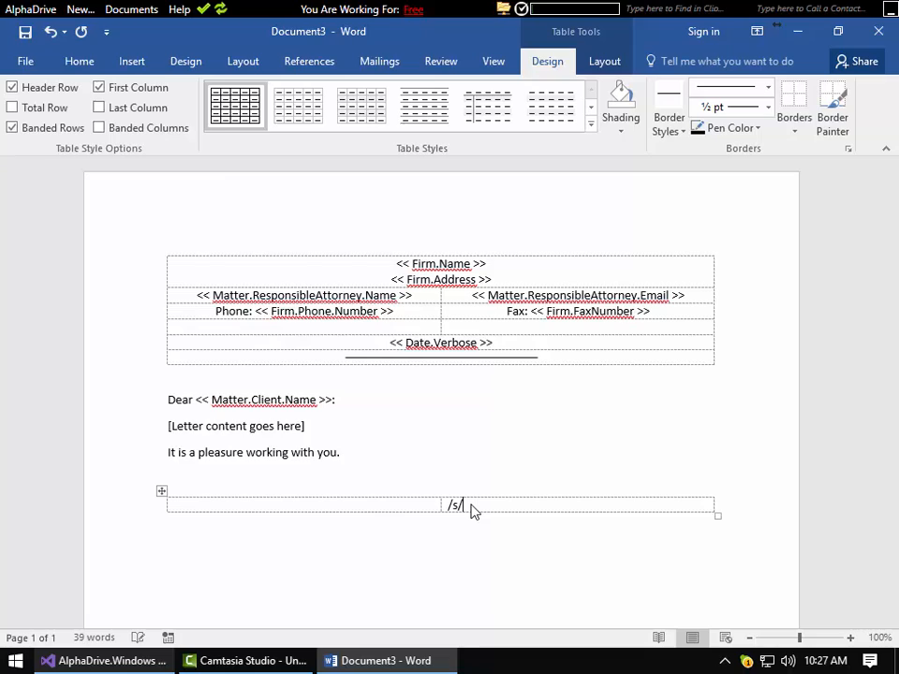
{"action": "type", "text": " << Matter.Reso"}
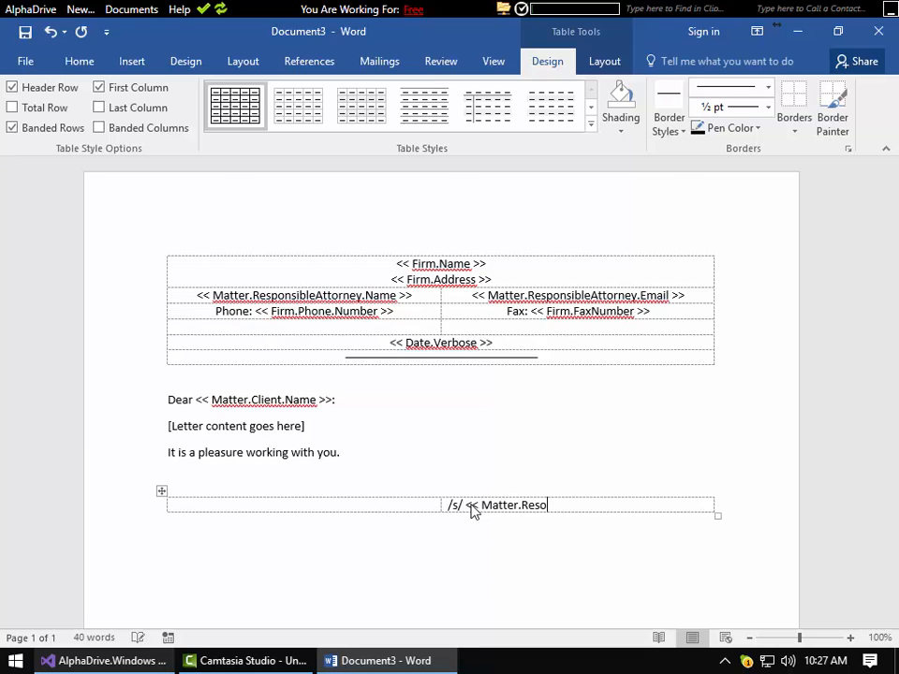
{"action": "type", "text": "nsibleAttorney.Na"}
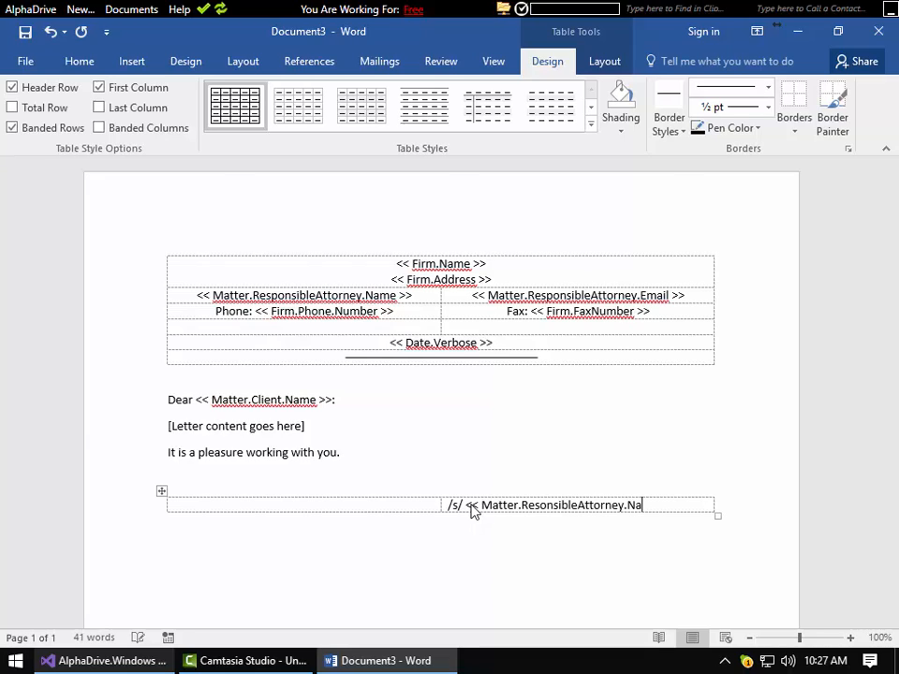
{"action": "type", "text": ",eme >>"}
{"action": "key", "text": "Return"}
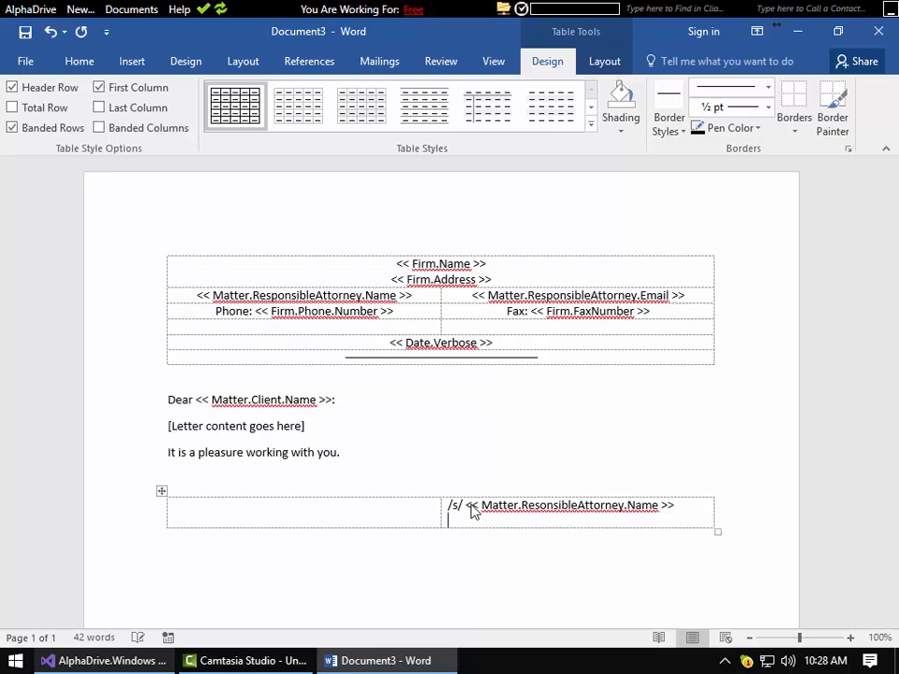
- Copy the attorney name field, without the "/s/", onto its own line beneath the signature
{"action": "key", "text": "shift+End"}
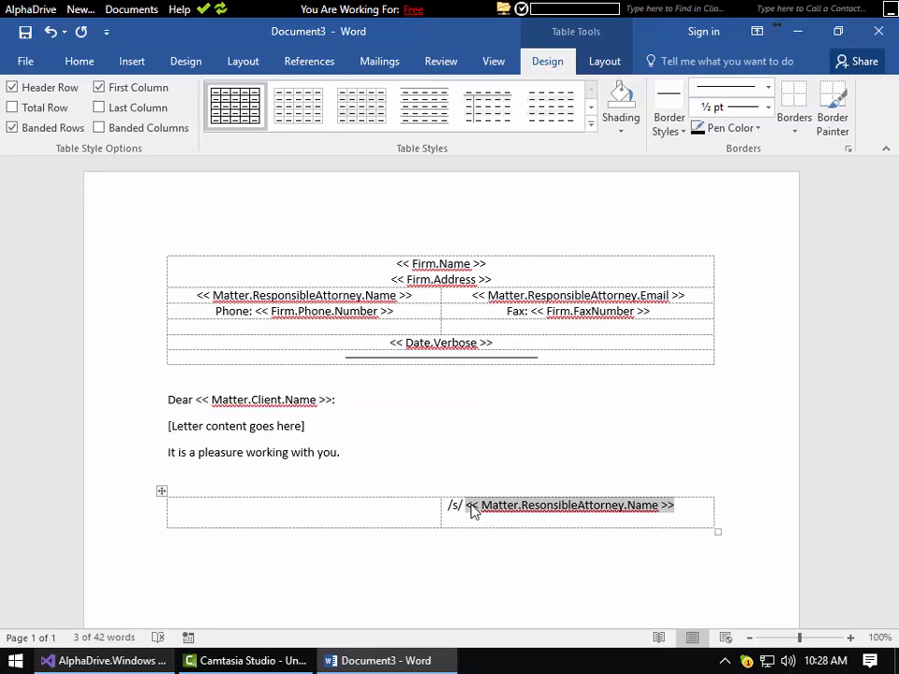
{"action": "key", "text": "ctrl+c"}
{"action": "key", "text": "End"}
{"action": "key", "text": "Return"}
{"action": "key", "text": "ctrl+v"}
{"action": "key", "text": "Return"}
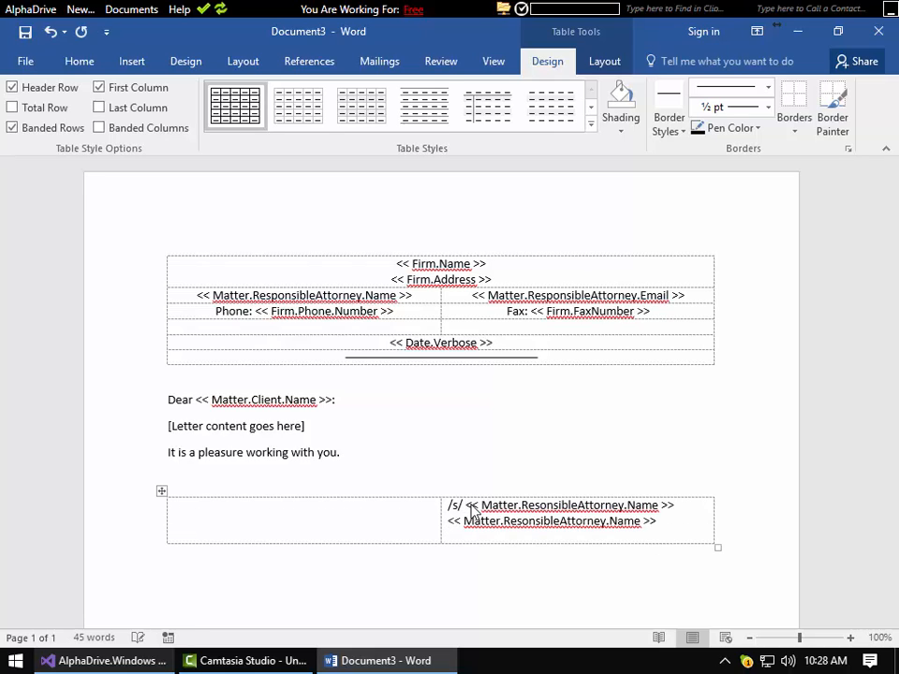
- Add "<< Firm.Address >>" and "<< Firm.Phone.Number >>" on separate lines below the copied attorney name
{"action": "type", "text": "<< Firm.Address"}
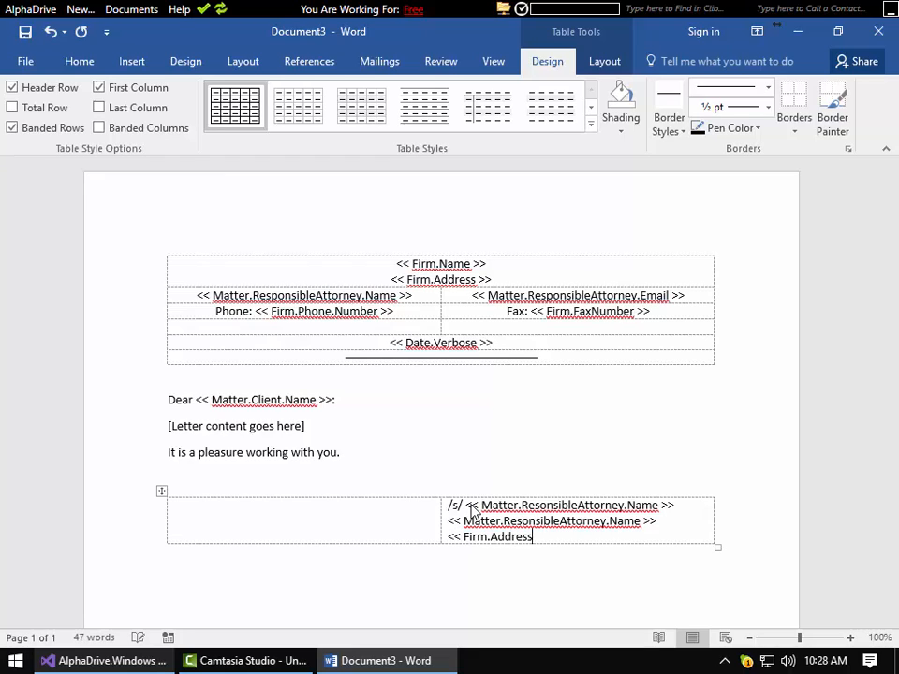
{"action": "type", "text": " >>"}
{"action": "key", "text": "Return"}
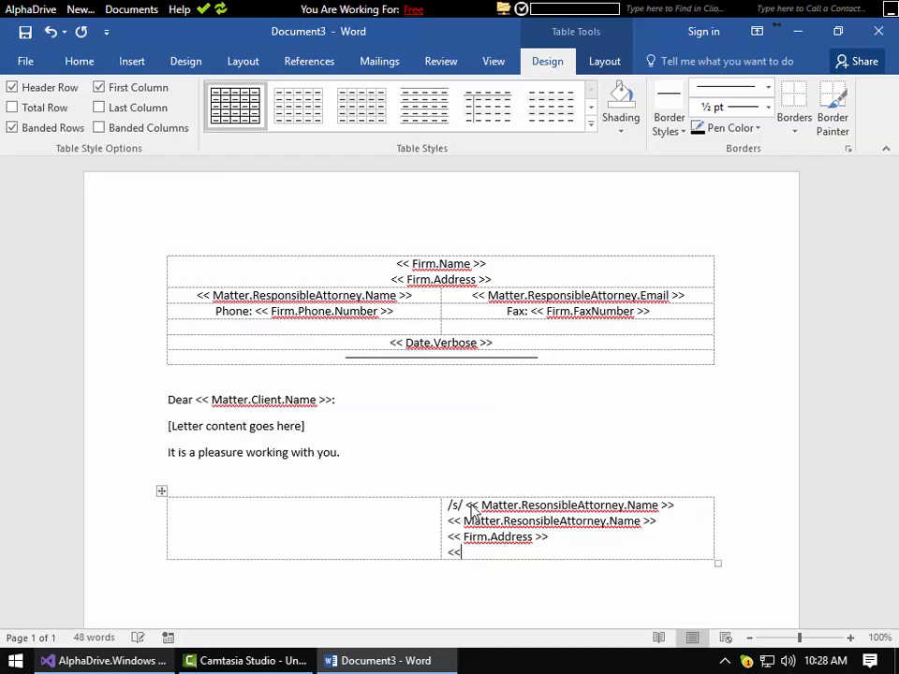
{"action": "type", "text": "<< Firm.Phone.Number >>"}
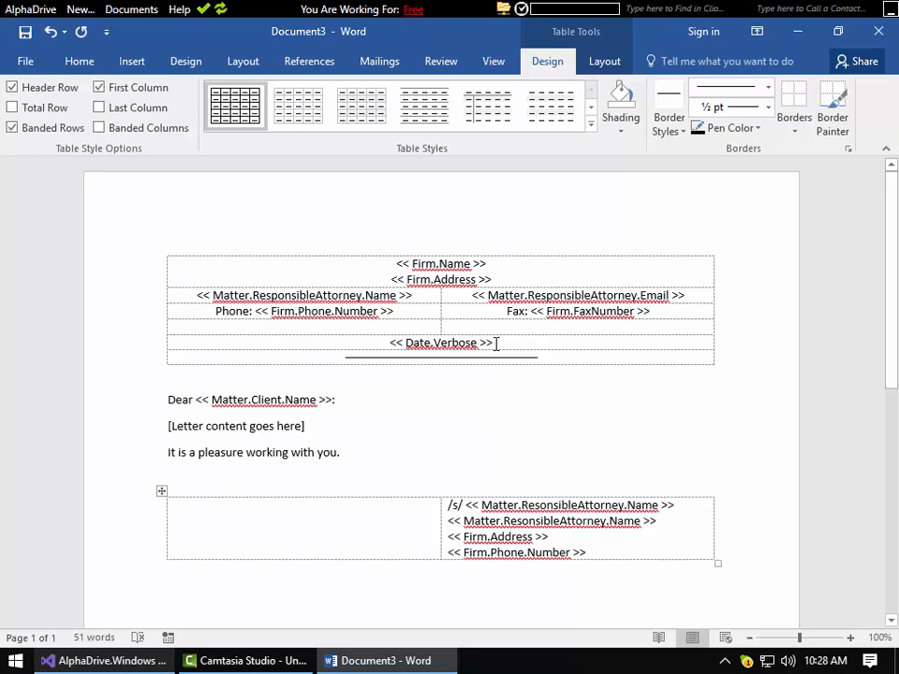
- Start saving the document and choose the Document Templates > Letters folder on Clio Cloud Drive (A:) as its location
{"action": "key", "text": "ctrl+s"}
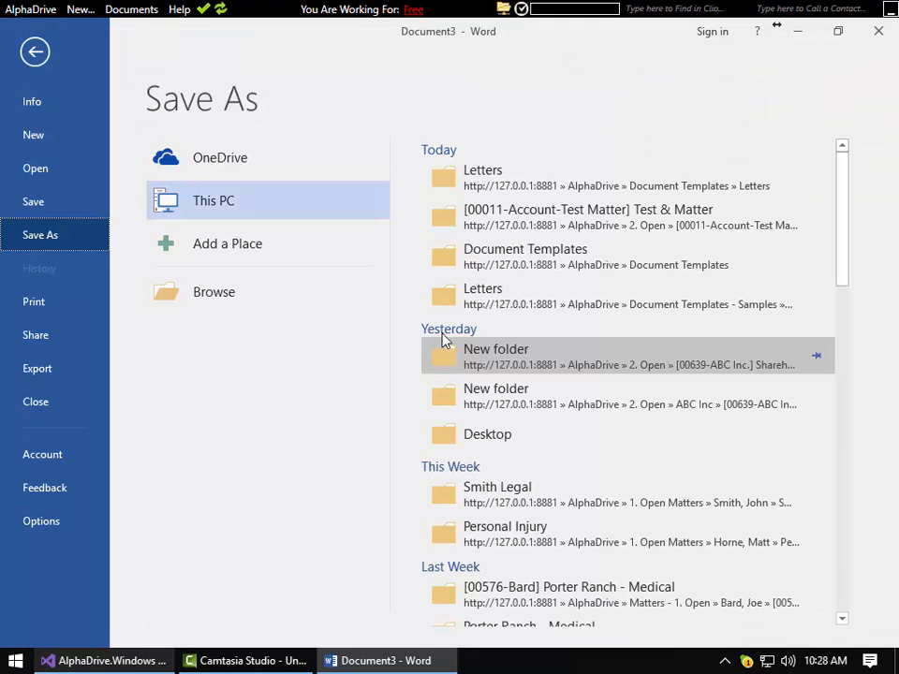
{"action": "left_click", "coordinate": [211, 293]}
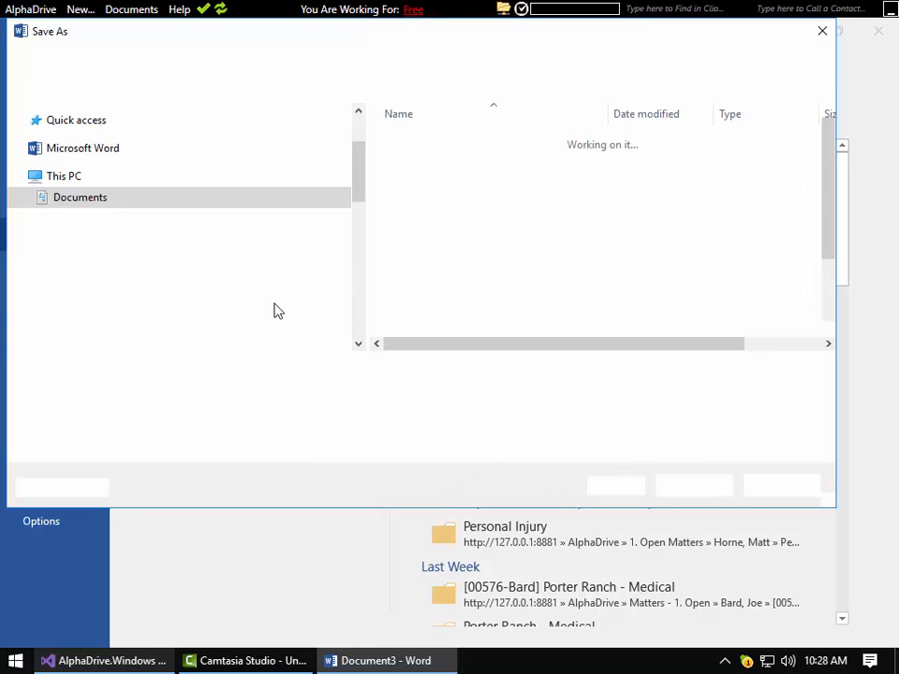
{"action": "left_click", "coordinate": [103, 135]}
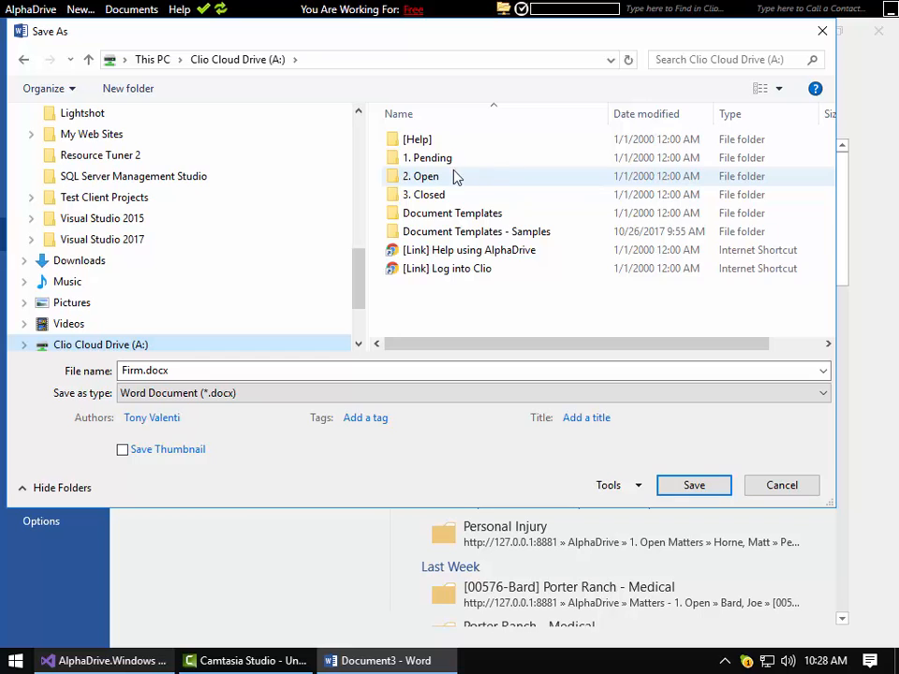
{"action": "left_click", "coordinate": [458, 215]}
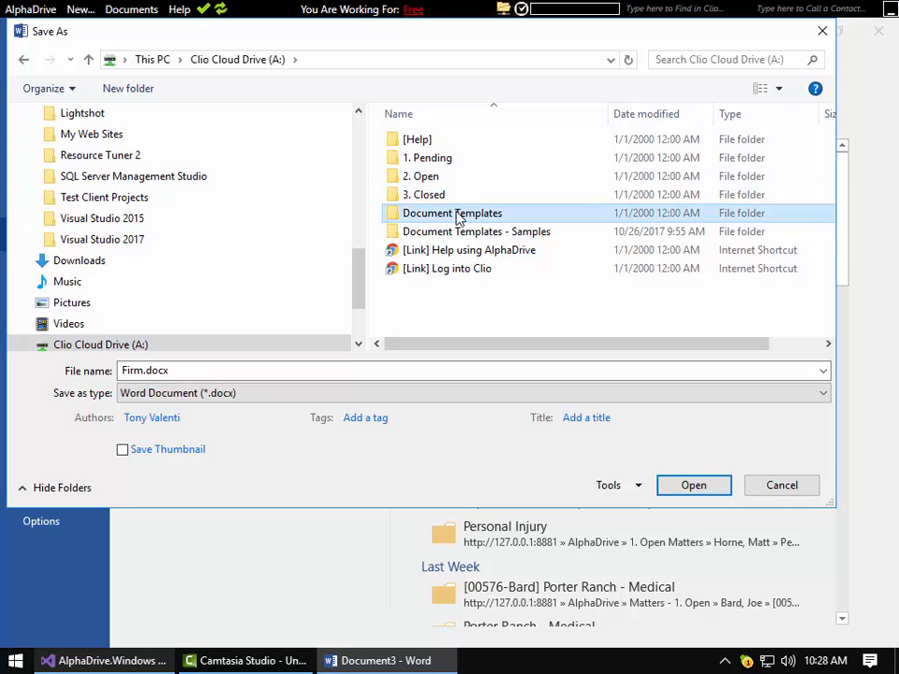
{"action": "double_click", "coordinate": [458, 215]}
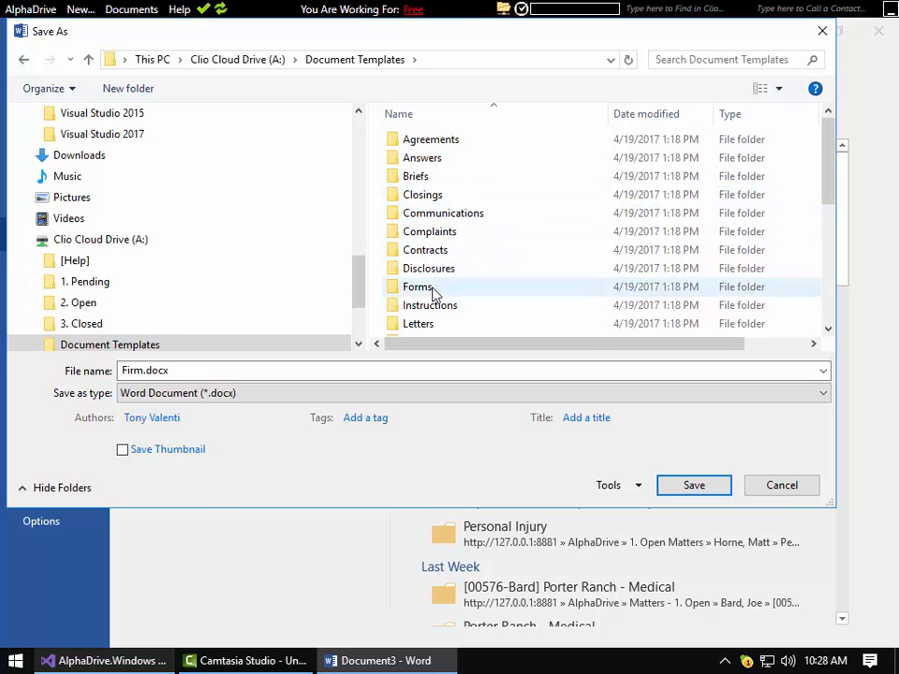
{"action": "scroll", "coordinate": [419, 291], "scroll_direction": "down", "scroll_amount": 1}
{"action": "double_click", "coordinate": [421, 275]}
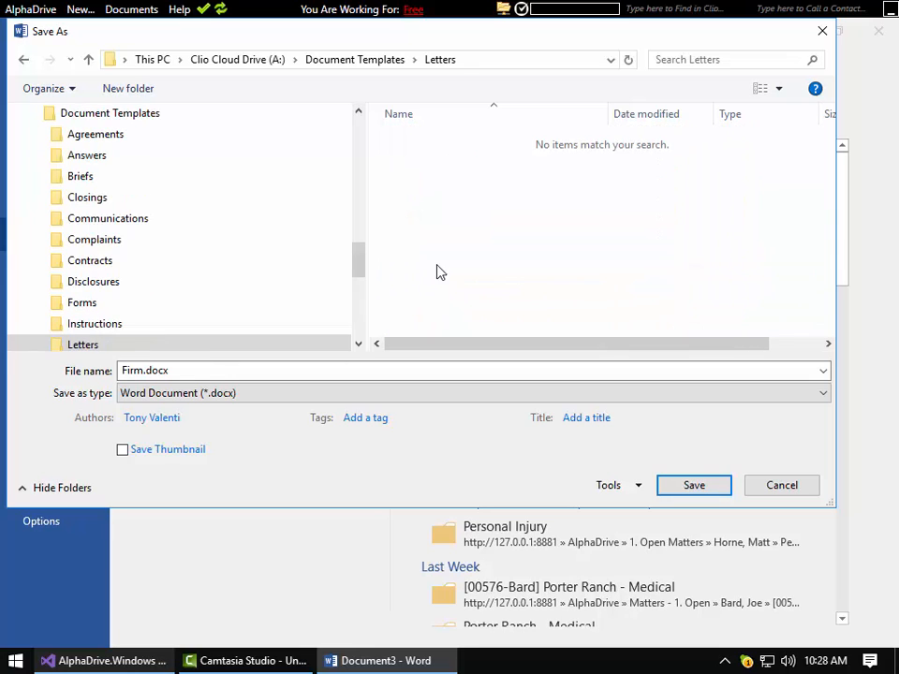
- Try to save the document in the Letters folder as "Blank Letter with Letterhead.docx"
{"action": "left_click", "coordinate": [208, 371]}
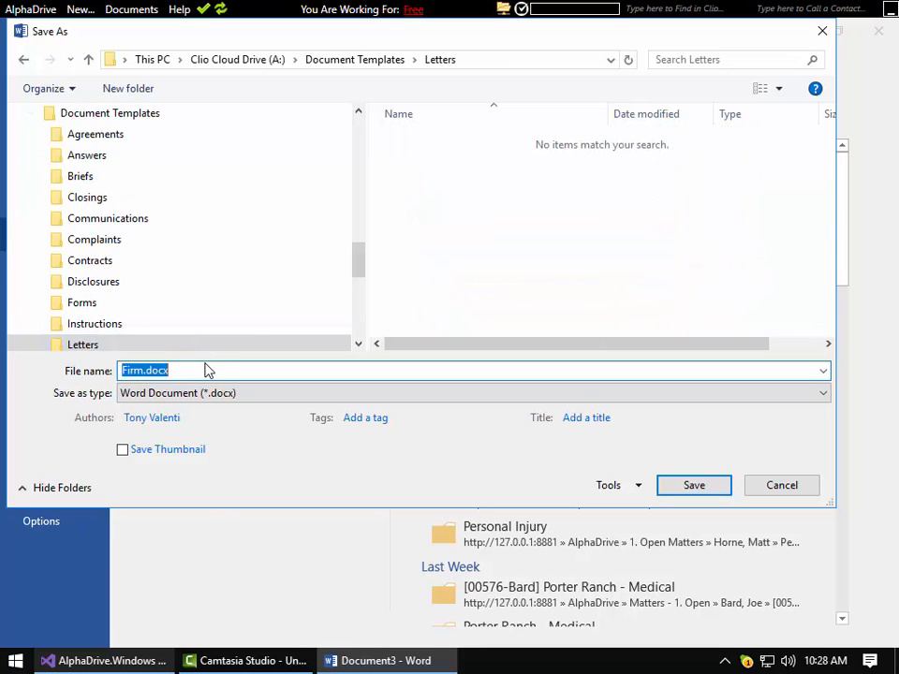
{"action": "type", "text": "Sma"}
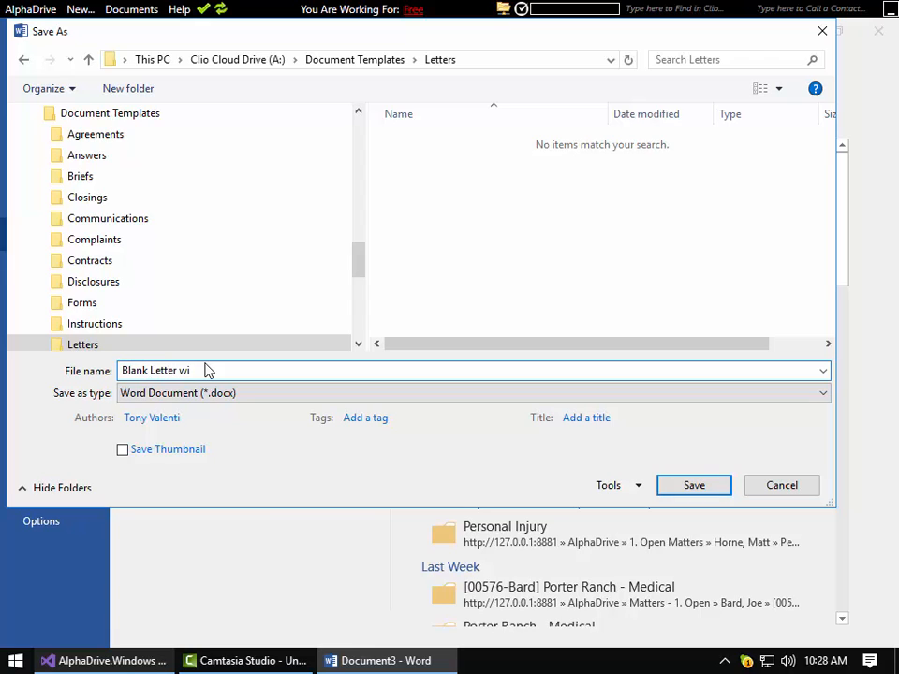
{"action": "type", "text": "th Letterhead"}
{"action": "left_click", "coordinate": [668, 487]}
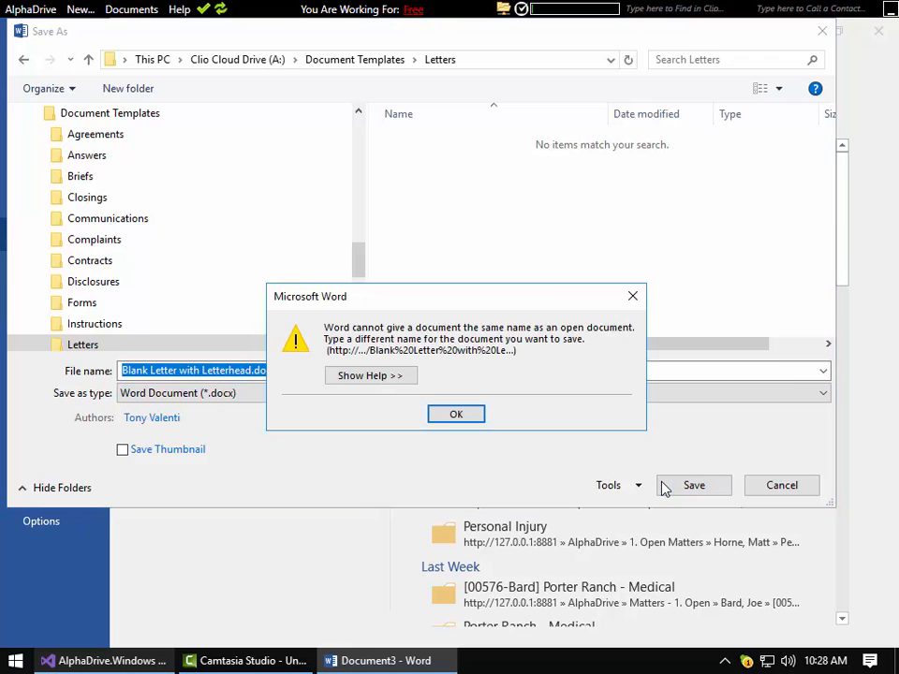
{"action": "left_click", "coordinate": [473, 419]}
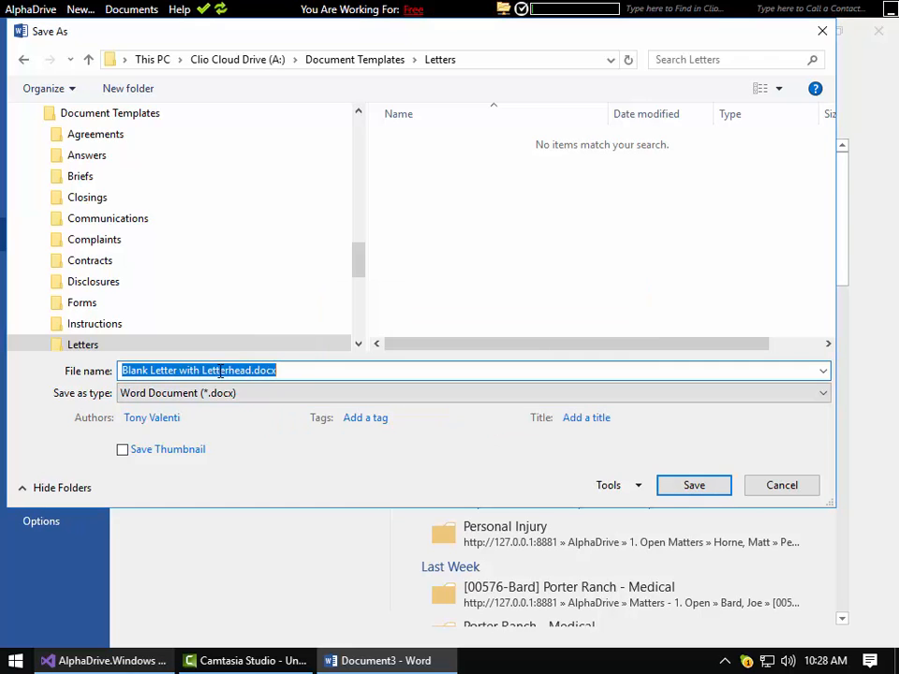
- Shorten the file name to "Letter with Letterhead.docx" and save the template in the Letters folder
{"action": "left_click", "coordinate": [324, 369]}
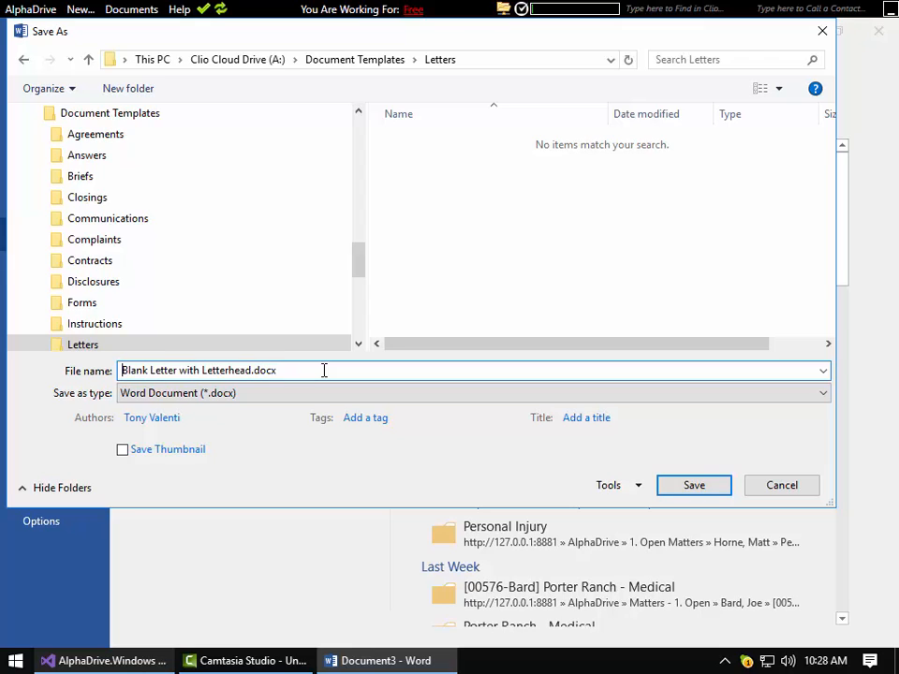
{"action": "key", "text": "ctrl+shift+Right"}
{"action": "key", "text": "ctrl+shift+Right"}
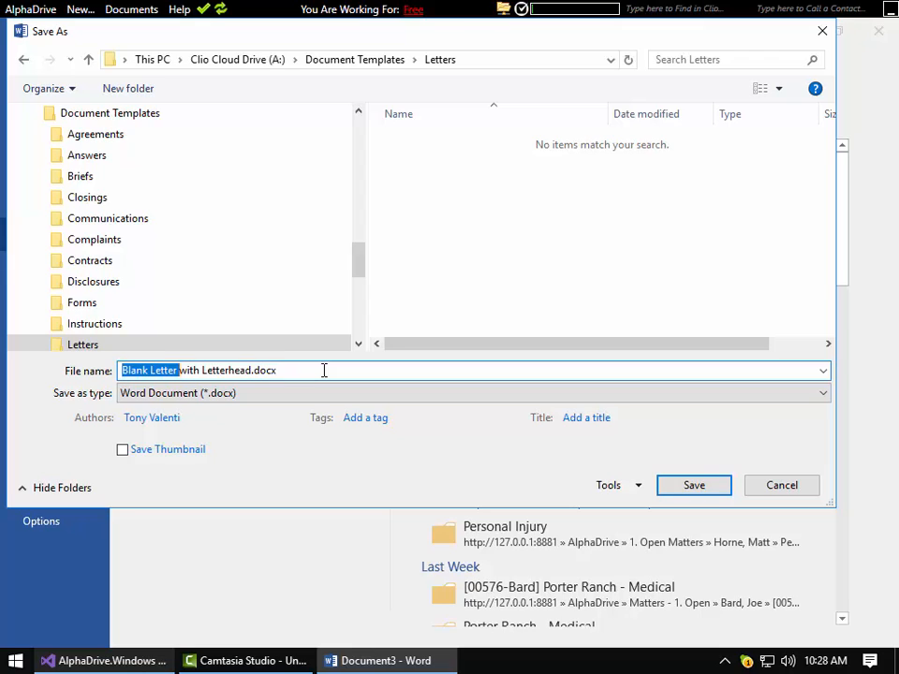
{"action": "key", "text": "ctrl+shift+Left"}
{"action": "key", "text": "Delete"}
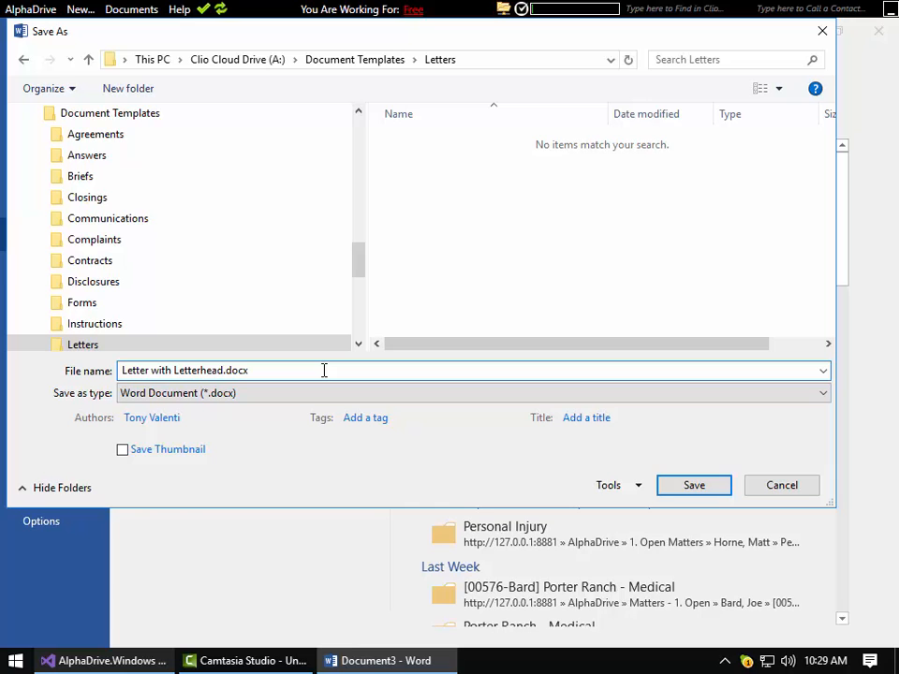
{"action": "key", "text": "ctrl+a"}
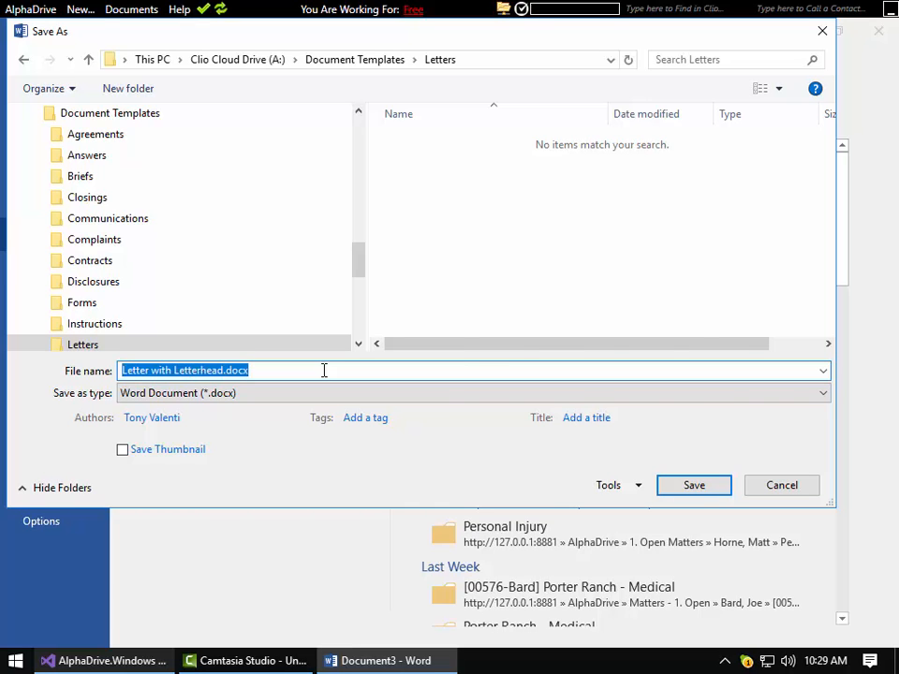
{"action": "key", "text": "Escape"}
{"action": "key", "text": "Escape"}
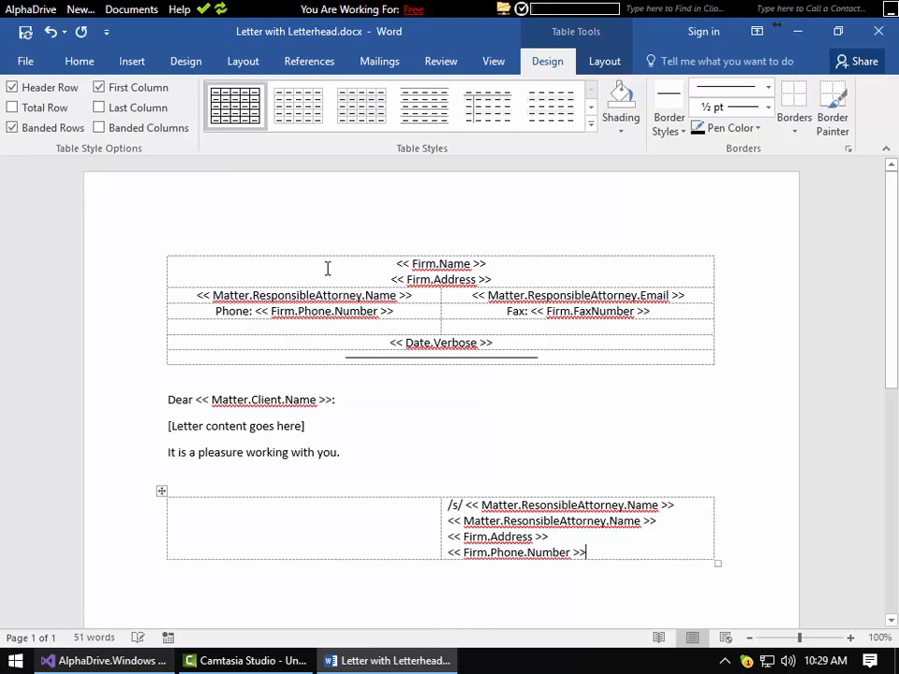
- Open the Clio Cloud Drive in File Explorer and start creating new documents from templates in AlphaDrive
{"action": "left_click", "coordinate": [501, 11]}
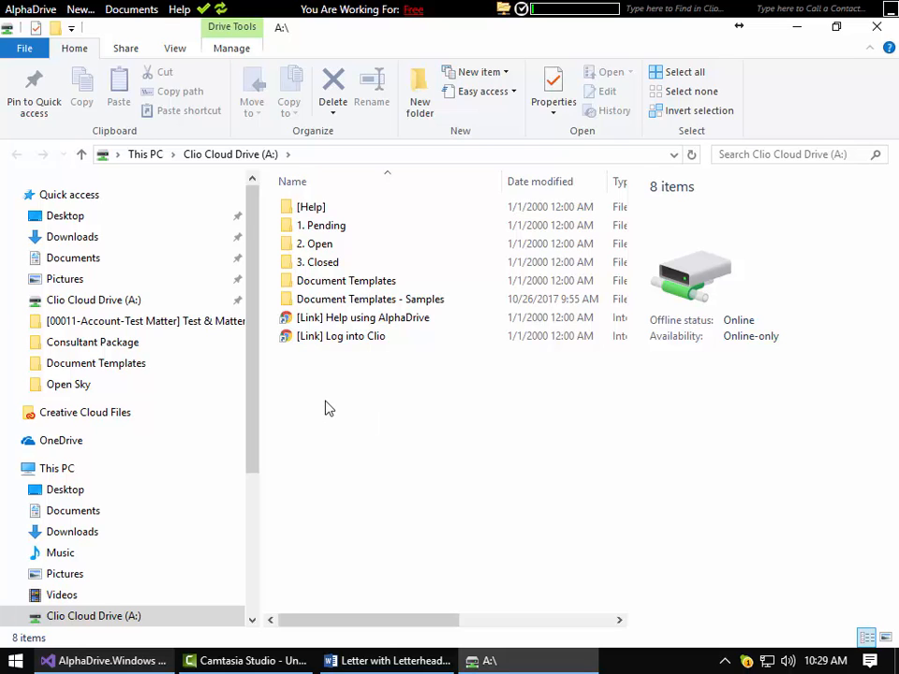
{"action": "left_click", "coordinate": [126, 9]}
{"action": "left_click", "coordinate": [145, 28]}
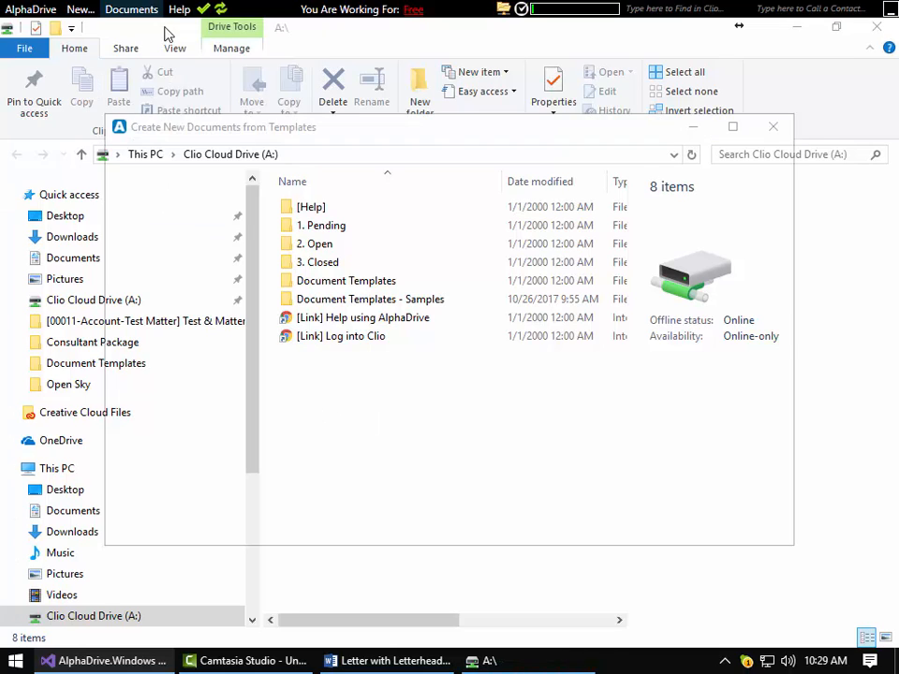
- Choose the test account client, the "Test & Matter" matter and the "Letter with Letterhead.docx" template for the new document
{"action": "left_click", "coordinate": [234, 235]}
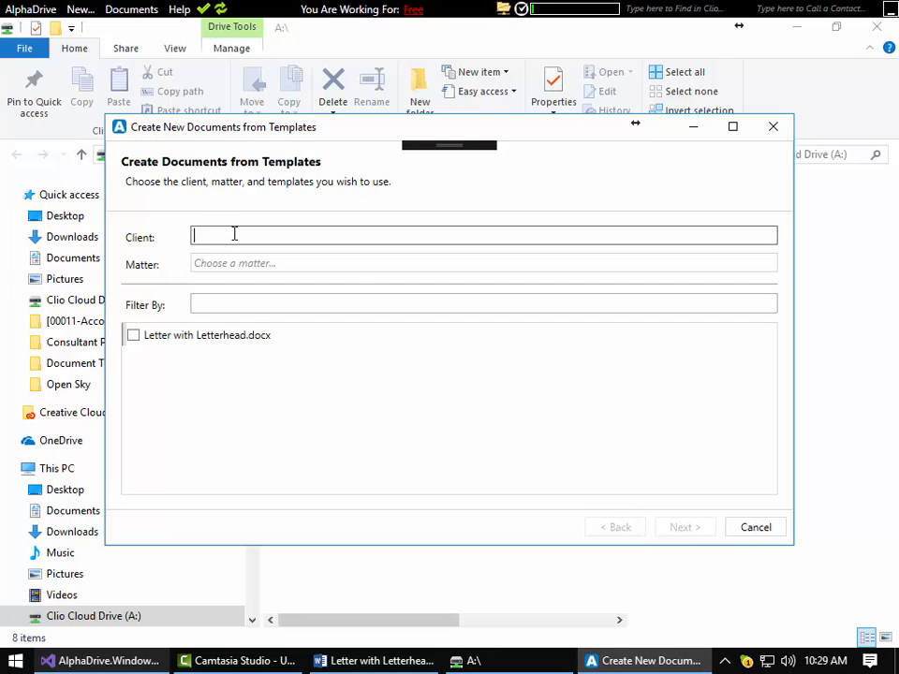
{"action": "type", "text": "test"}
{"action": "left_click", "coordinate": [245, 258]}
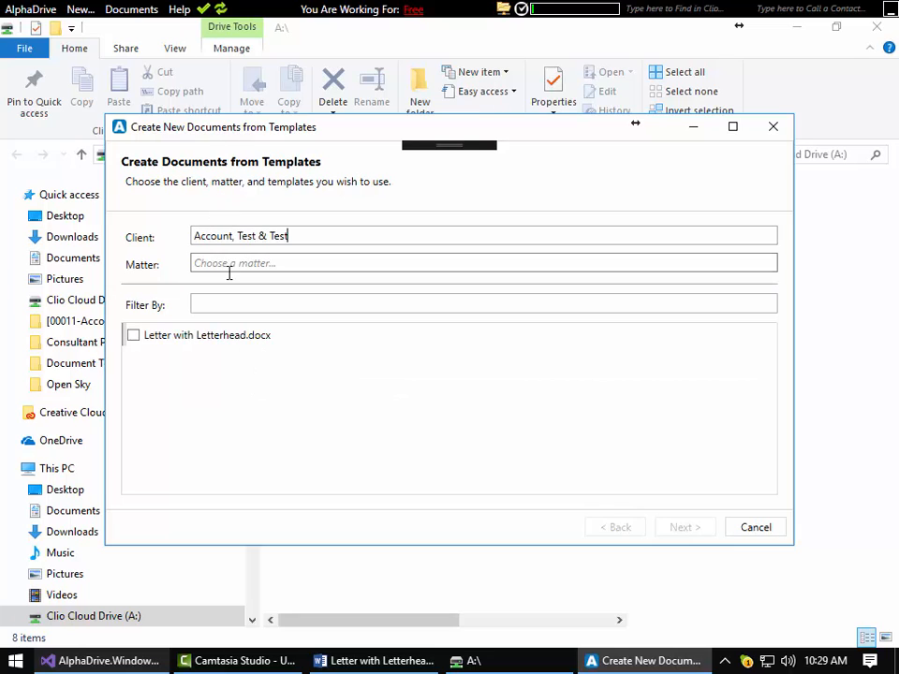
{"action": "left_click", "coordinate": [213, 265]}
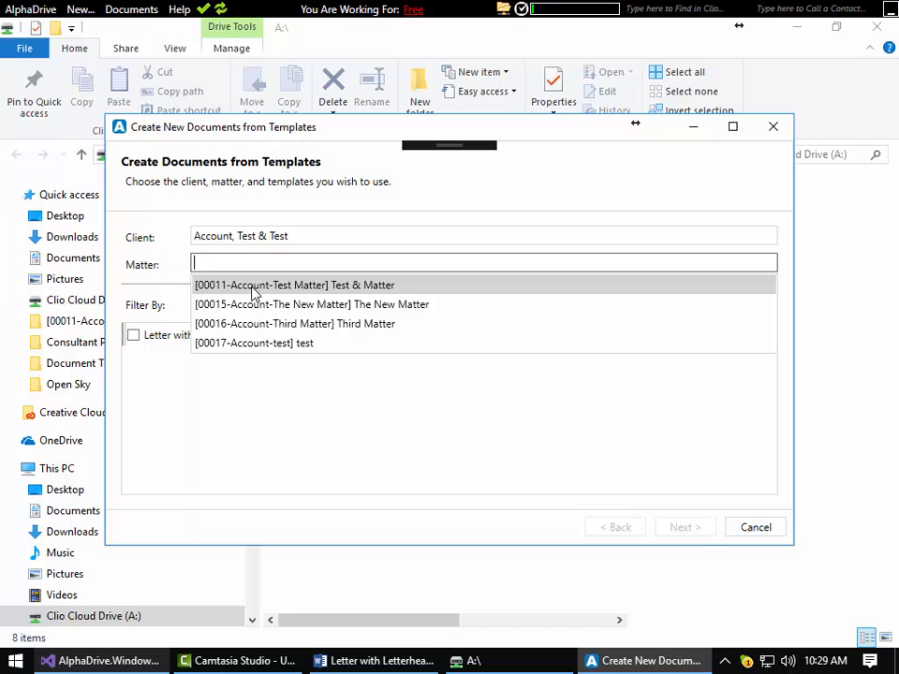
{"action": "left_click", "coordinate": [253, 290]}
{"action": "left_click", "coordinate": [136, 335]}
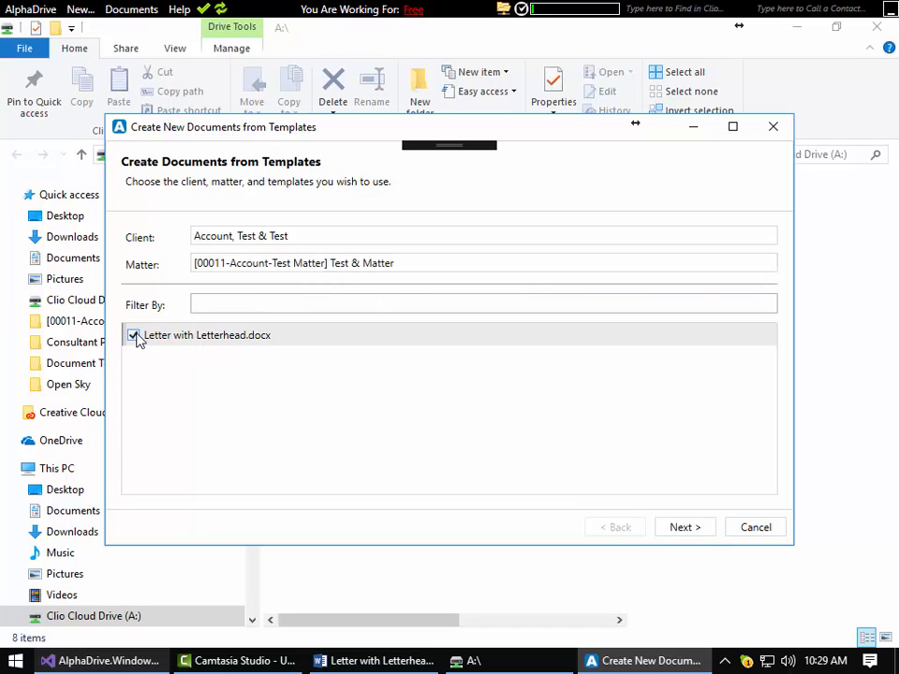
- Generate the letter under the name "Letter with Letterhead" in its original format and finish the wizard
{"action": "left_click", "coordinate": [685, 528]}
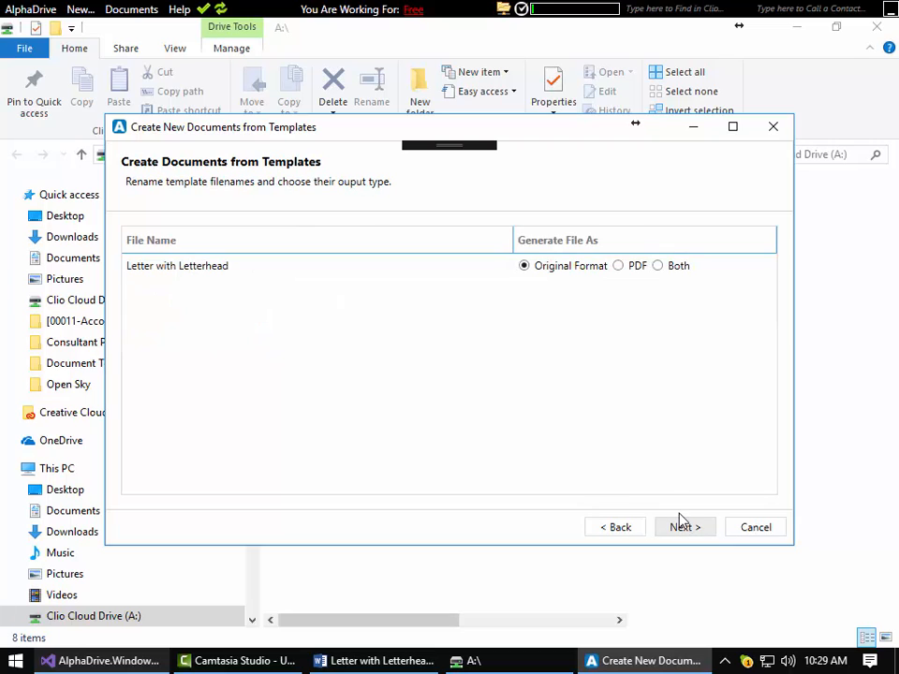
{"action": "left_click", "coordinate": [684, 528]}
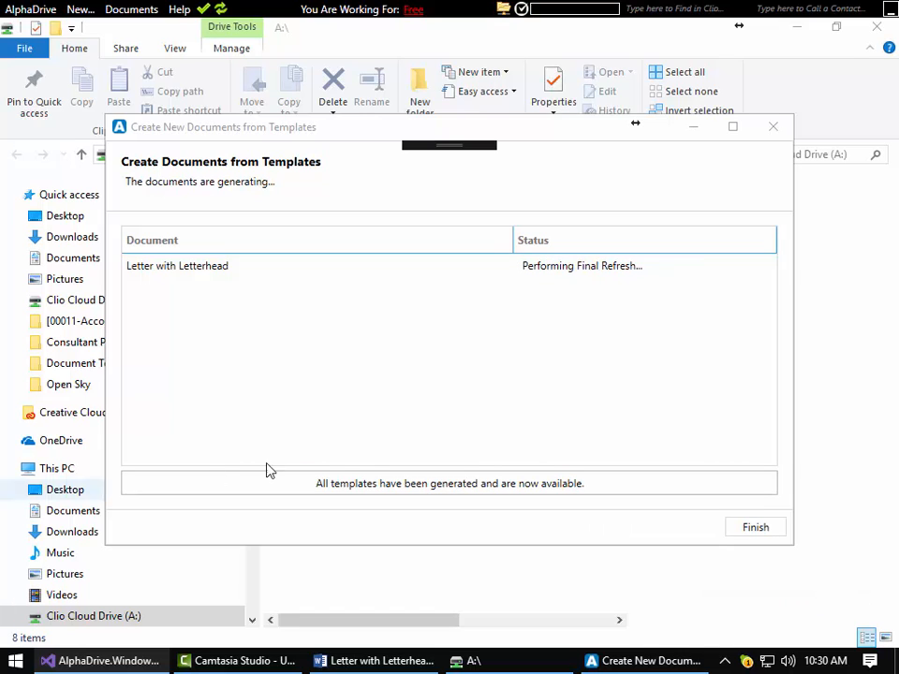
{"action": "left_click", "coordinate": [689, 463]}
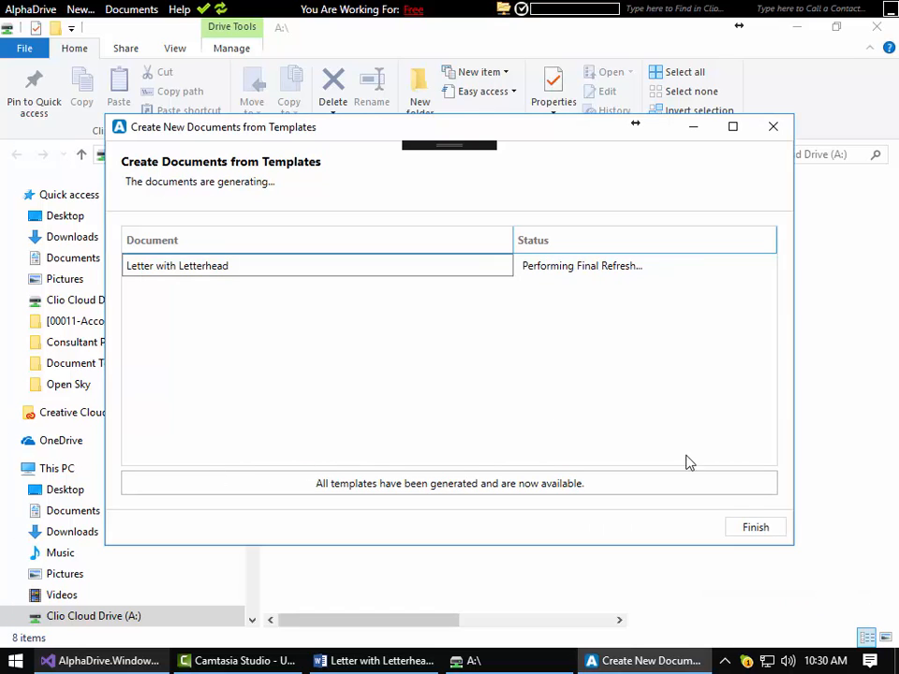
{"action": "left_click", "coordinate": [755, 527]}
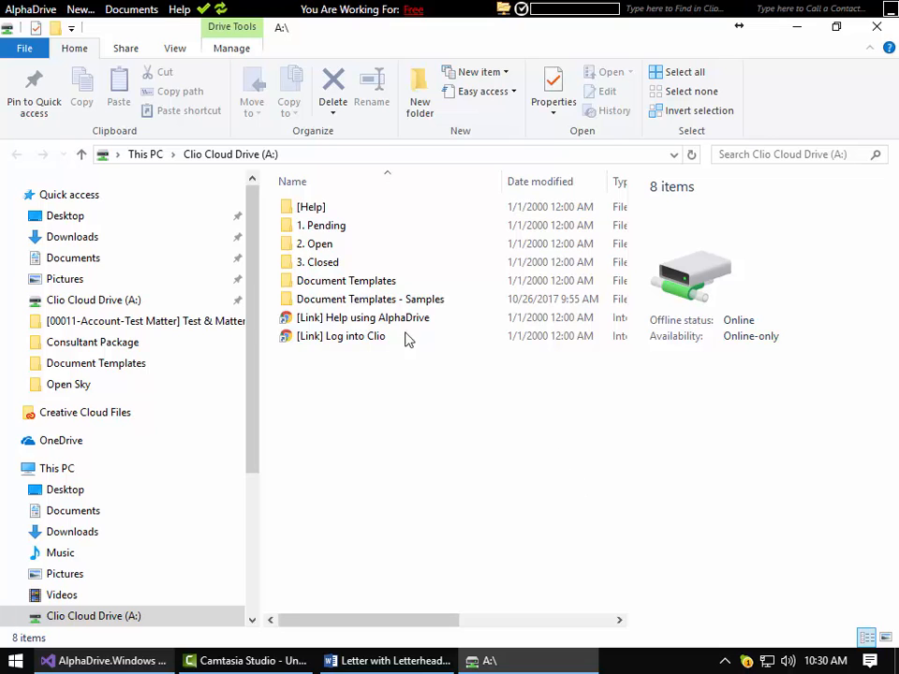
- Open the generated Letter with Letterhead.docx from the Letters(280557854) folder of the open "Test & Matter" matter
{"action": "double_click", "coordinate": [325, 246]}
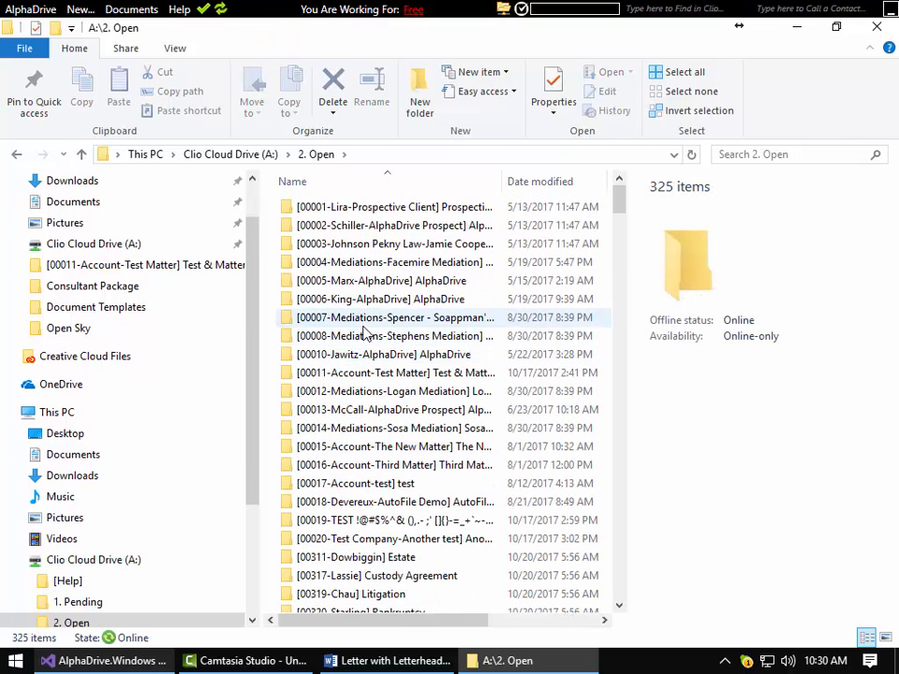
{"action": "double_click", "coordinate": [344, 375]}
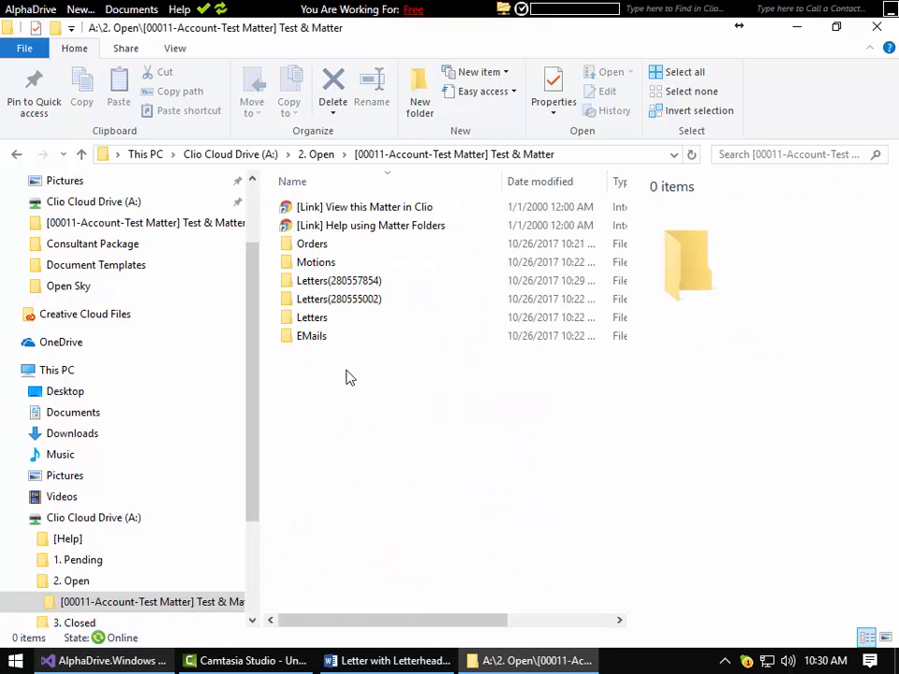
{"action": "left_click", "coordinate": [337, 289]}
{"action": "double_click", "coordinate": [338, 291]}
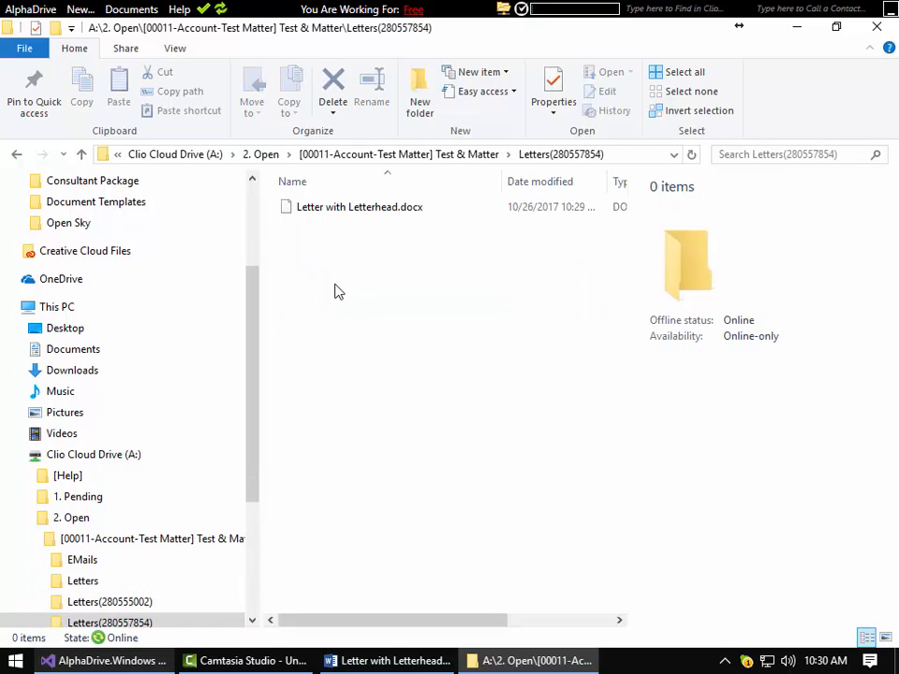
{"action": "double_click", "coordinate": [335, 210]}
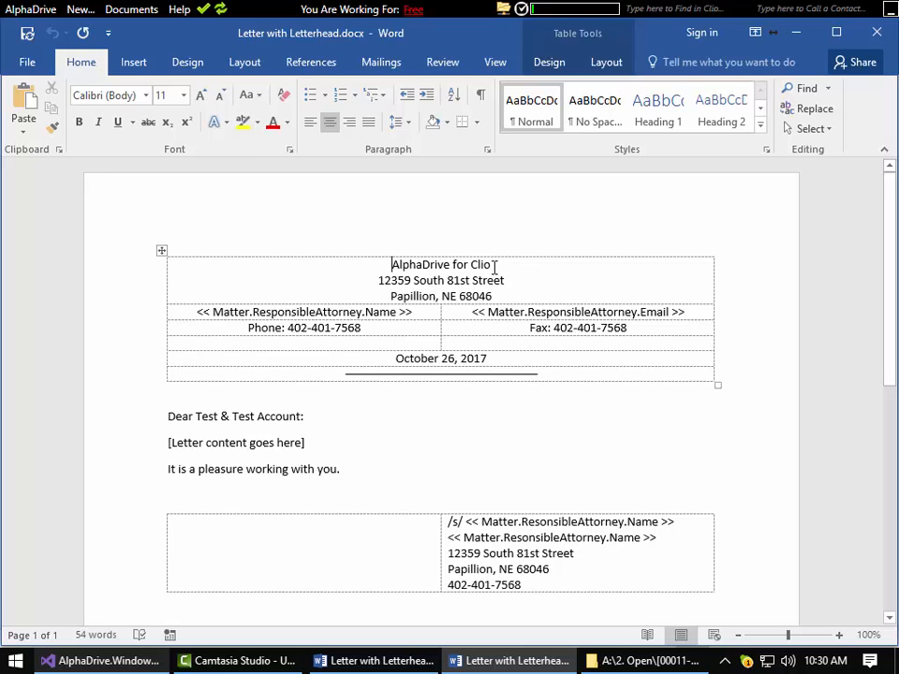
- Examine the merged firm name and greeting in the generated letter, close it and return to its folder in File Explorer
{"action": "left_click_drag", "start_coordinate": [495, 267], "coordinate": [393, 266]}
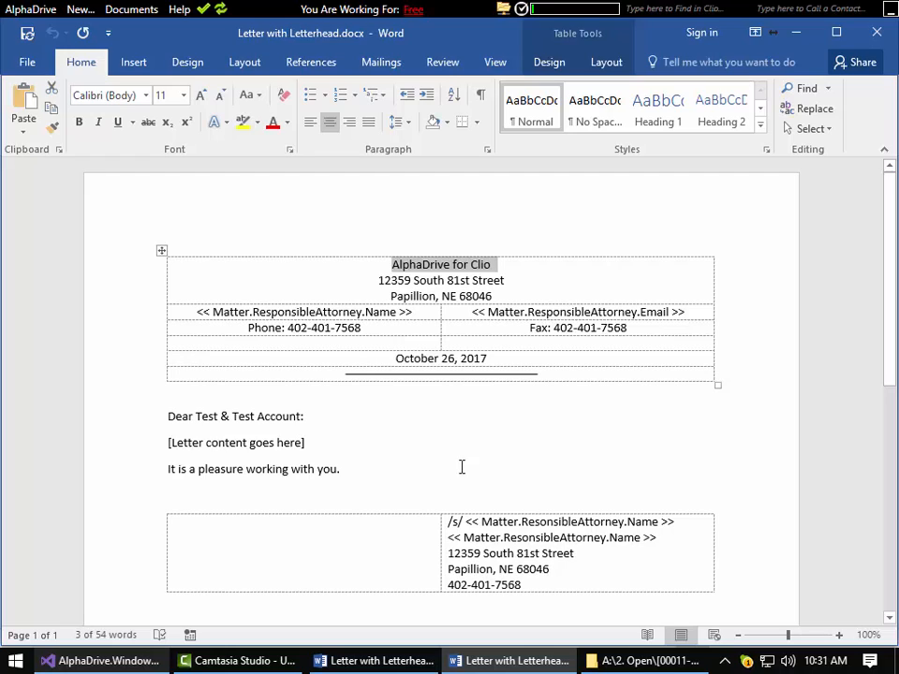
{"action": "left_click_drag", "start_coordinate": [173, 417], "coordinate": [205, 417]}
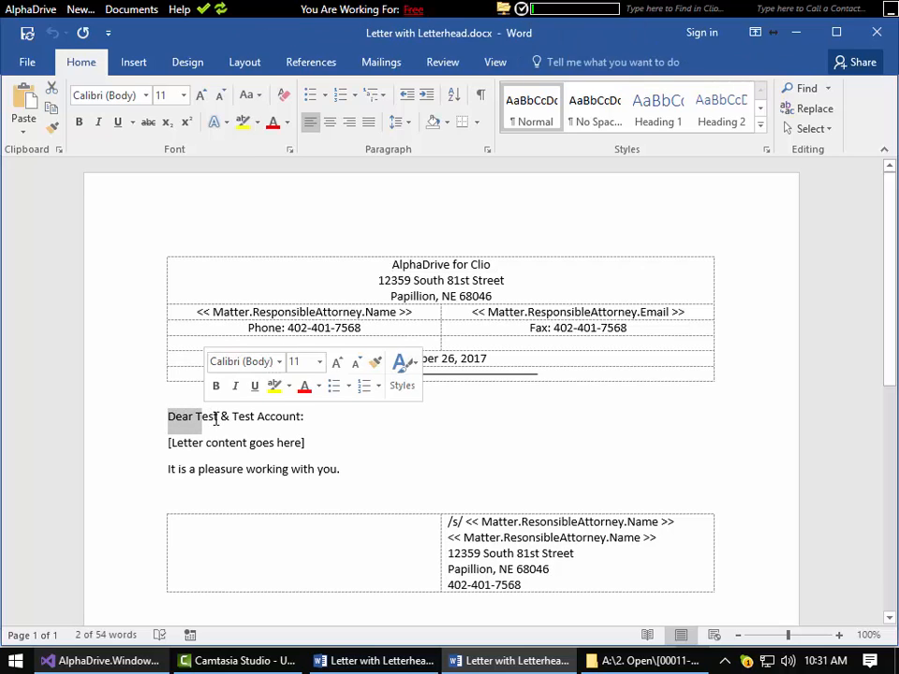
{"action": "left_click", "coordinate": [321, 438]}
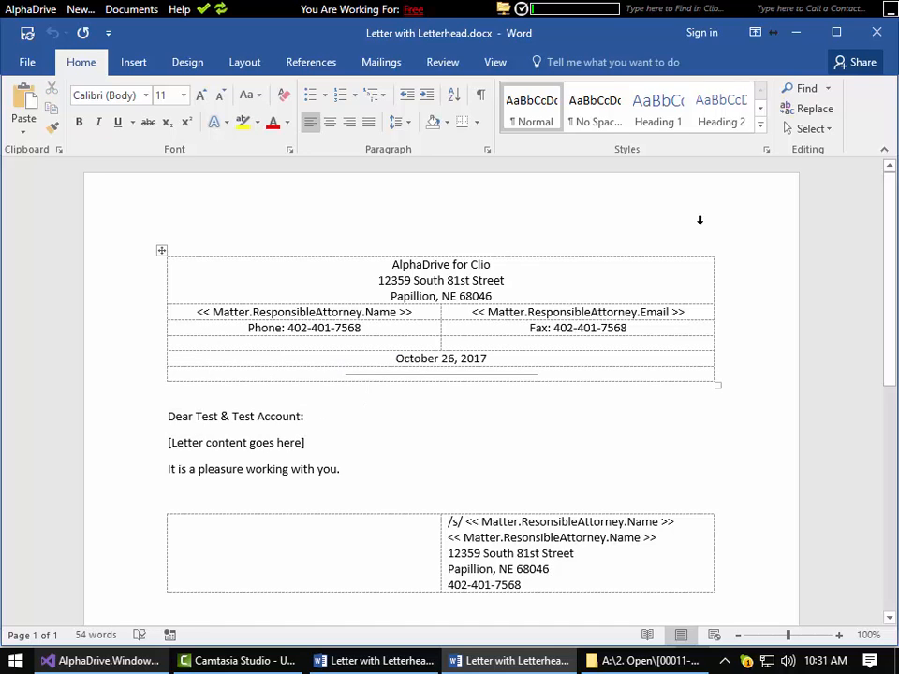
{"action": "left_click", "coordinate": [875, 32]}
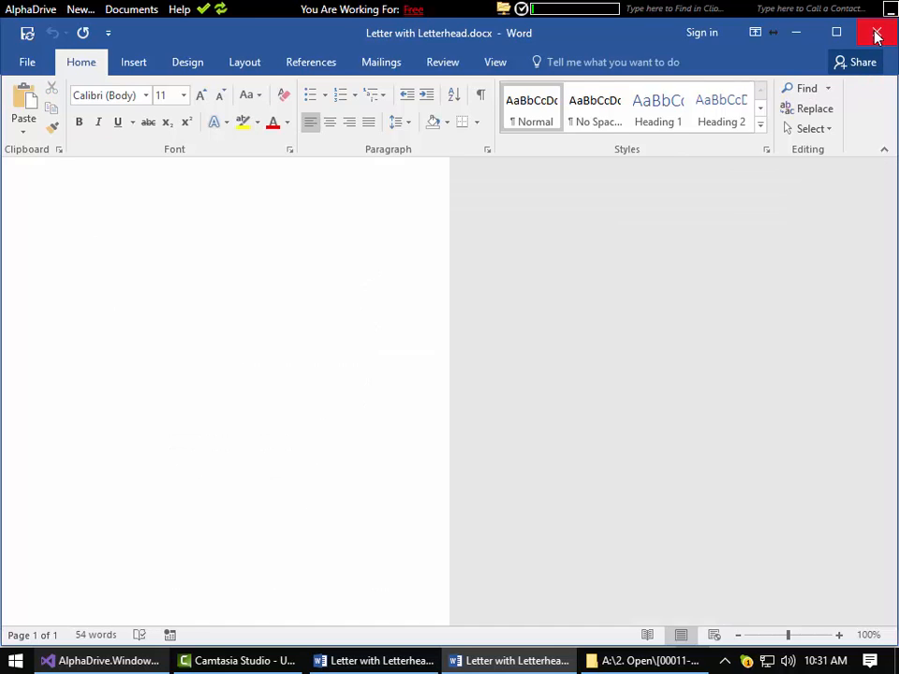
{"action": "left_click", "coordinate": [542, 661]}
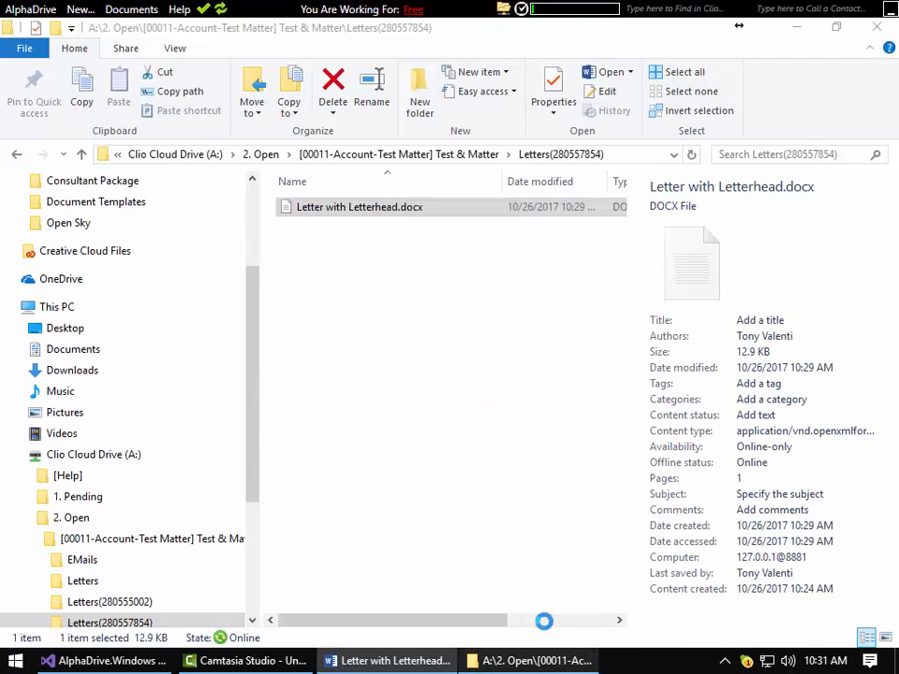
- Delete the Letters(280557854) and Letters(280555002) folders from the "Test & Matter" matter folder
{"action": "left_click", "coordinate": [482, 156]}
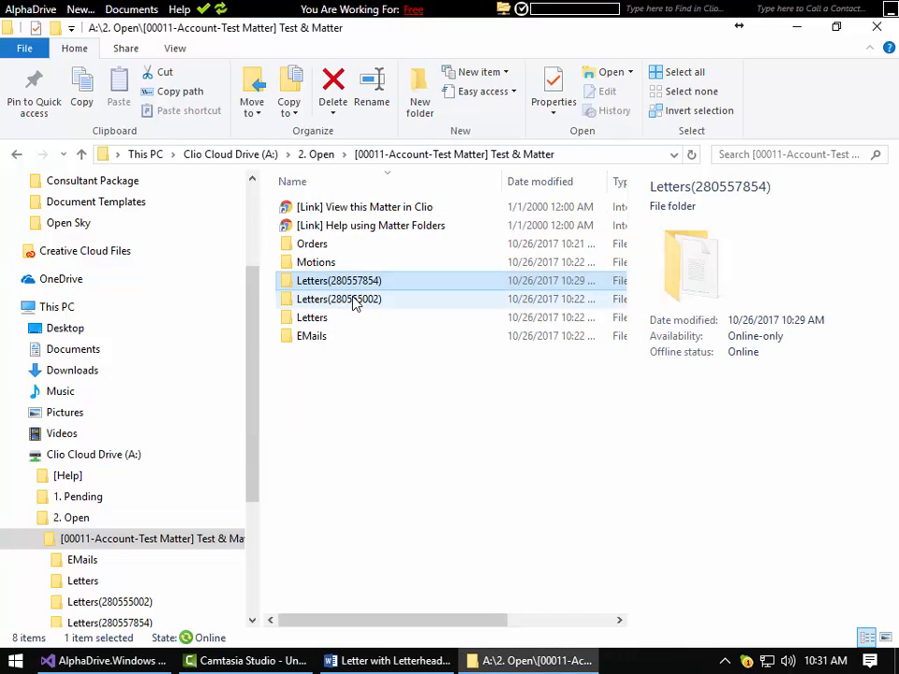
{"action": "key", "text": "Delete"}
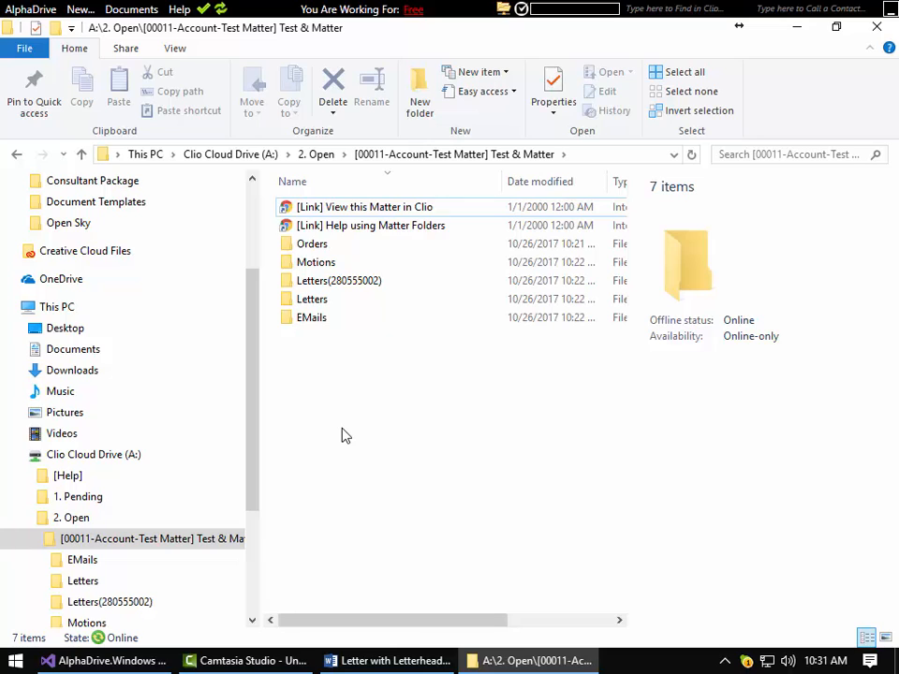
{"action": "key", "text": "Down"}
{"action": "key", "text": "Down"}
{"action": "key", "text": "Down"}
{"action": "key", "text": "Down"}
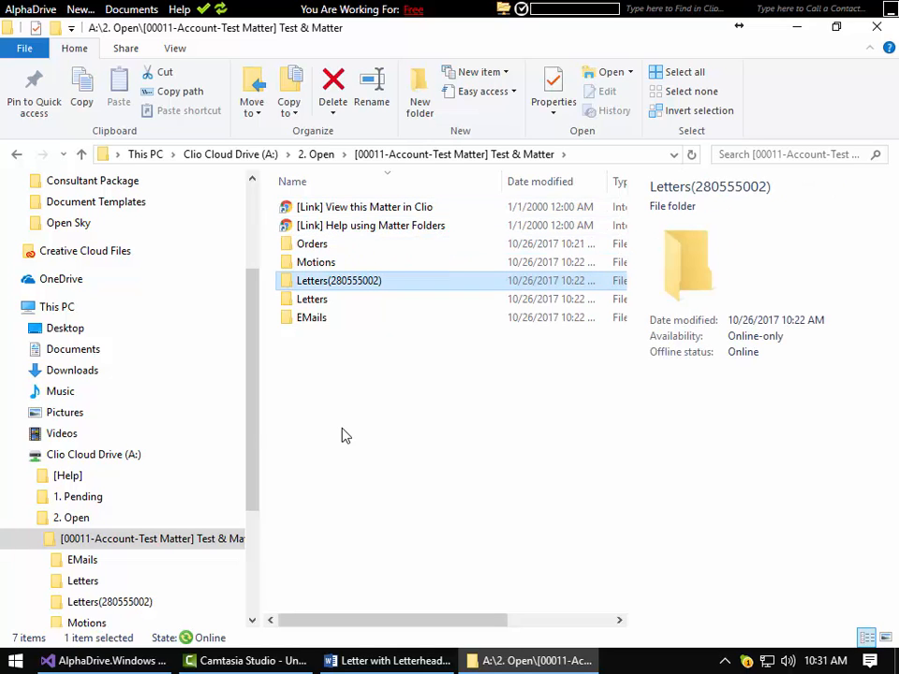
{"action": "key", "text": "Delete"}
{"action": "key", "text": "Return"}
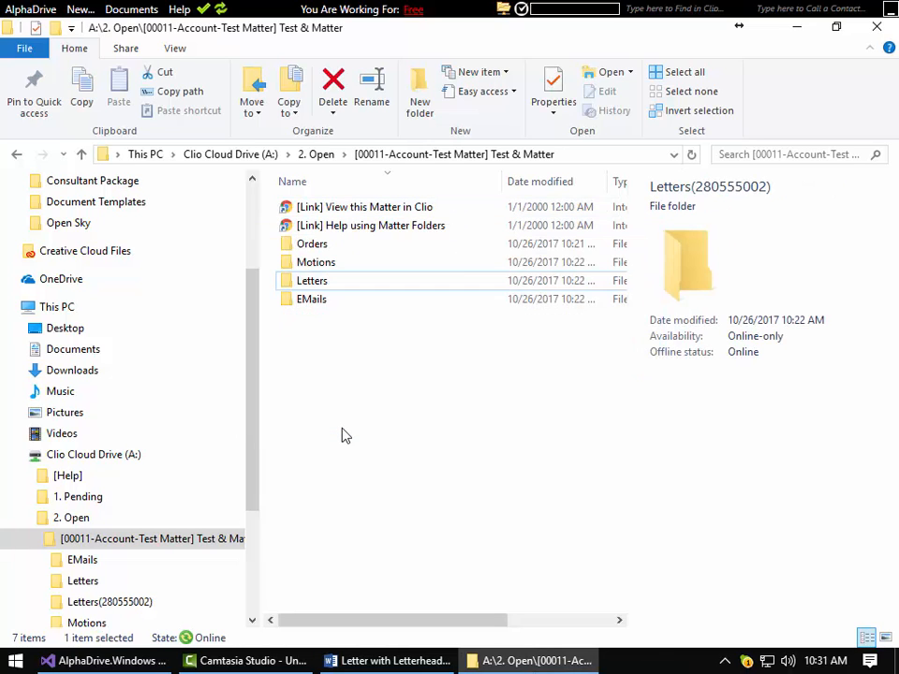
- Delete the remaining Letters folder from the "Test & Matter" matter folder
{"action": "key", "text": "Down"}
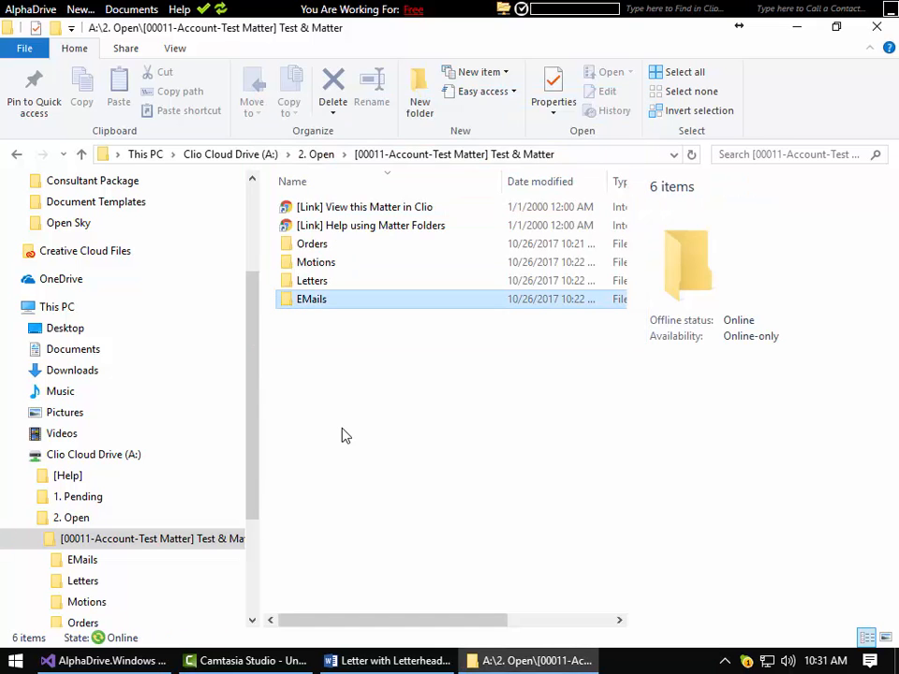
{"action": "key", "text": "Up"}
{"action": "key", "text": "Delete"}
{"action": "key", "text": "Return"}
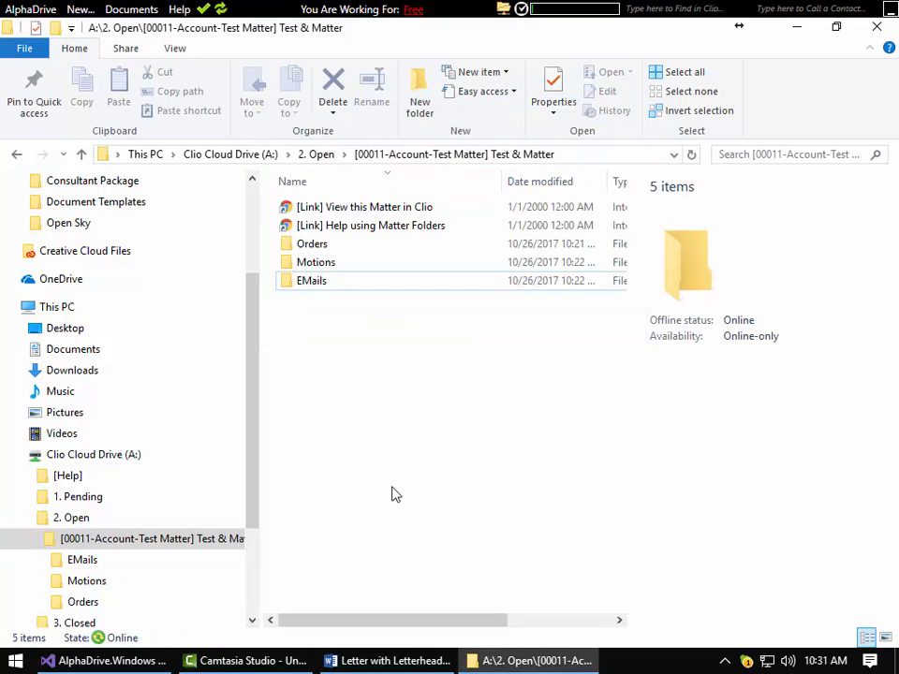
- Switch to the Letter with Letterhead template in Word and bold the << Firm.Name >> field and the whole signature block
{"action": "left_click", "coordinate": [386, 660]}
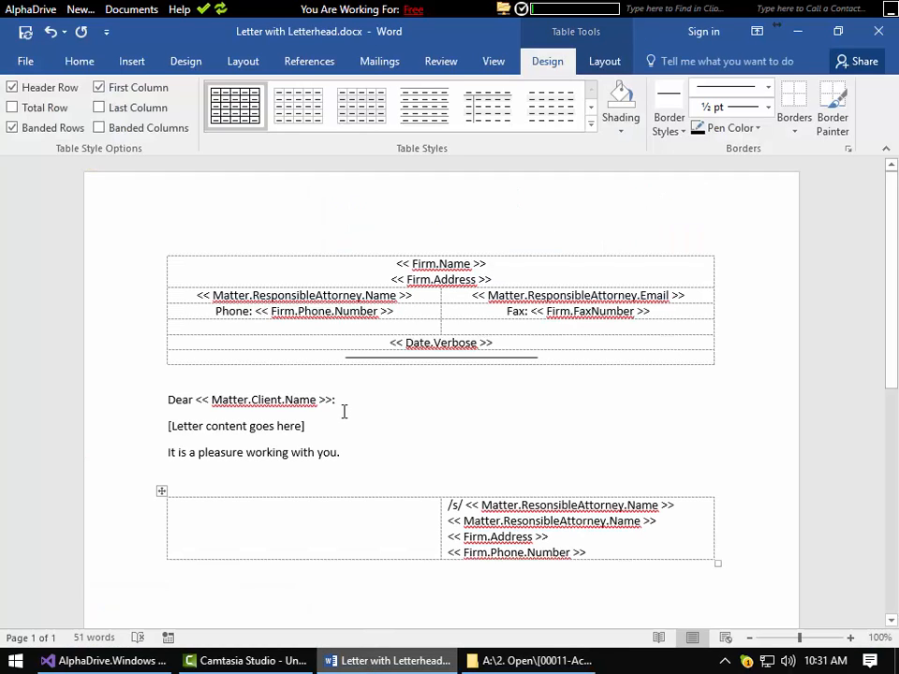
{"action": "left_click_drag", "start_coordinate": [494, 264], "coordinate": [385, 264]}
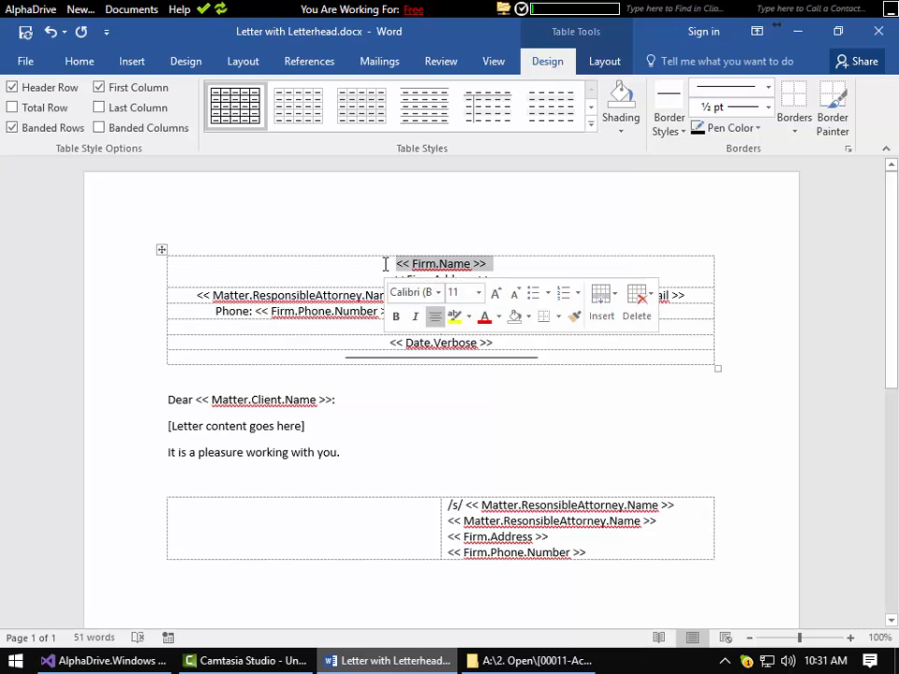
{"action": "key", "text": "ctrl+b"}
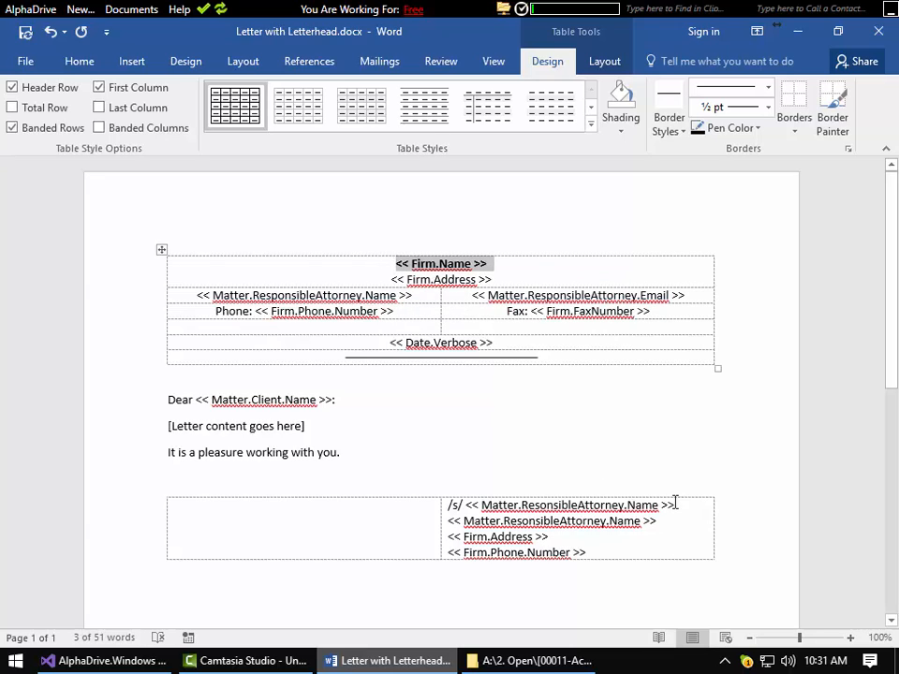
{"action": "mouse_move", "coordinate": [674, 505]}
{"action": "left_mouse_down"}
{"action": "mouse_move", "coordinate": [440, 502]}
{"action": "mouse_move", "coordinate": [451, 495]}
{"action": "left_mouse_up"}
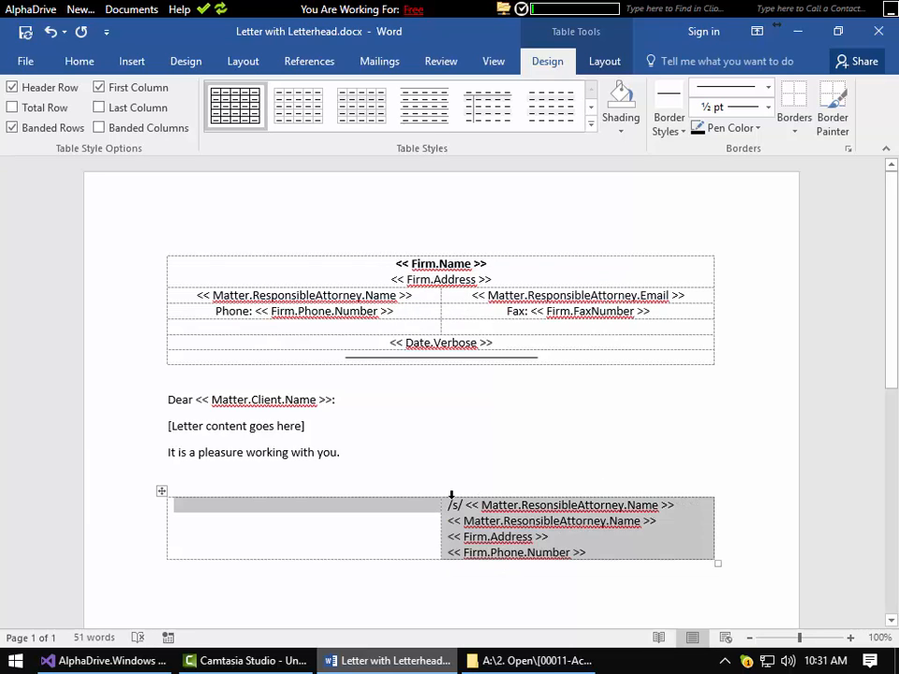
{"action": "key", "text": "ctrl+b"}
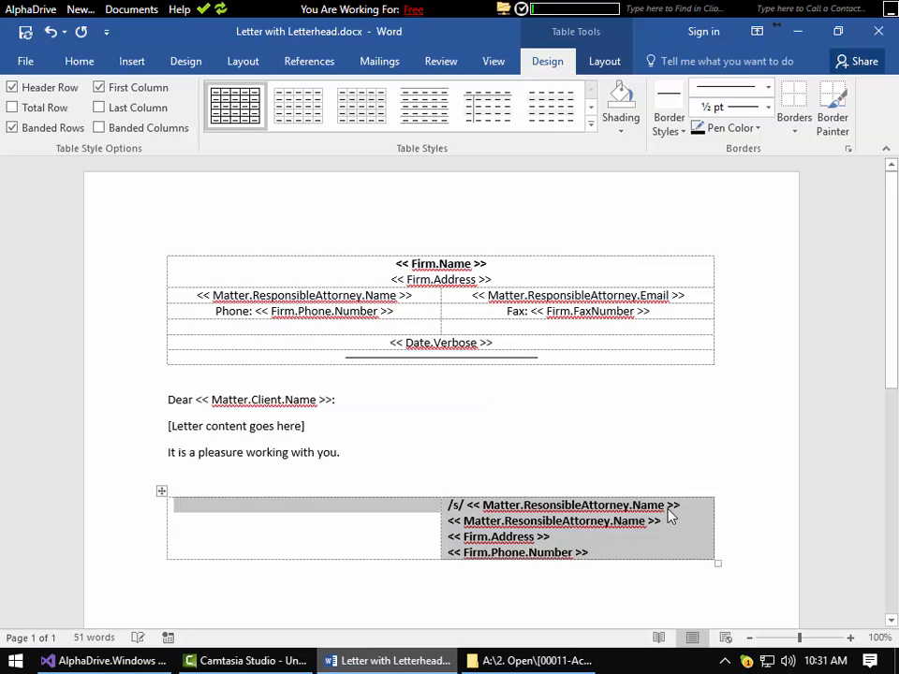
- Underline the "/s/ << Matter.ResonsibleAttorney.Name >>" line at the start of the signature block
{"action": "left_click", "coordinate": [703, 504]}
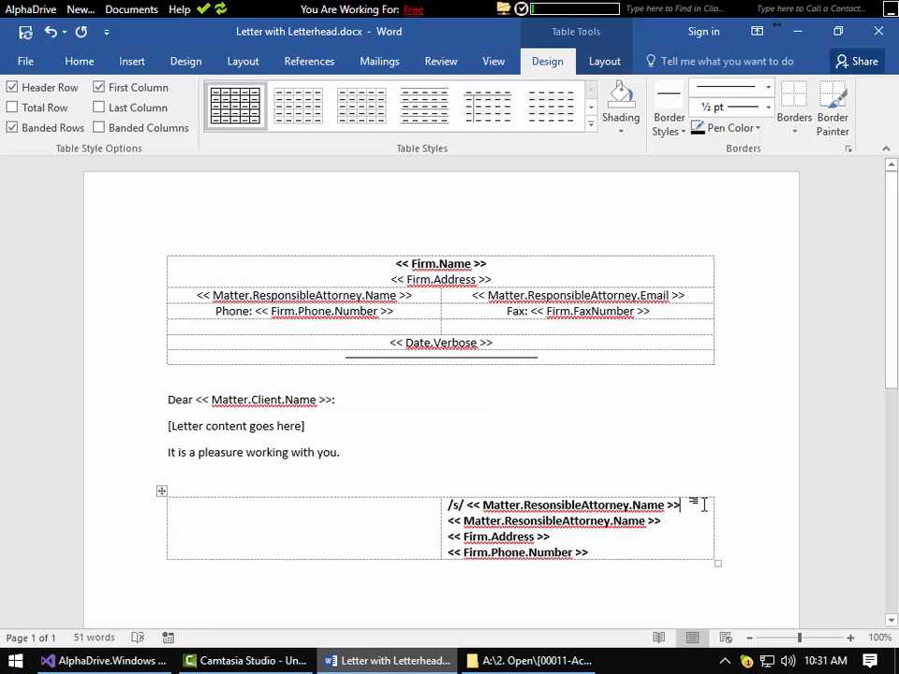
{"action": "triple_click", "coordinate": [703, 504]}
{"action": "key", "text": "ctrl+u"}
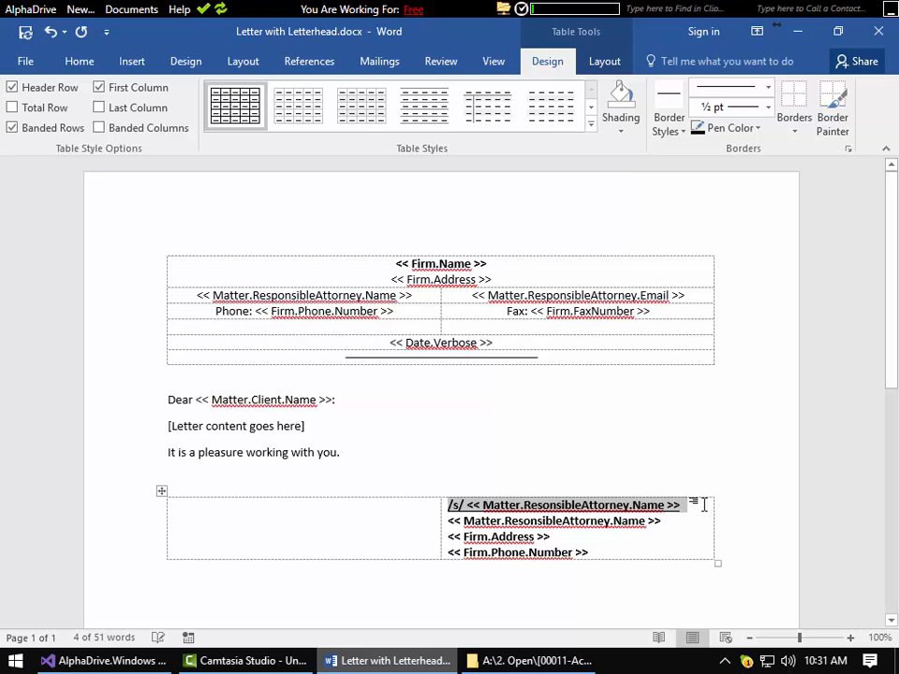
{"action": "left_click", "coordinate": [379, 414]}
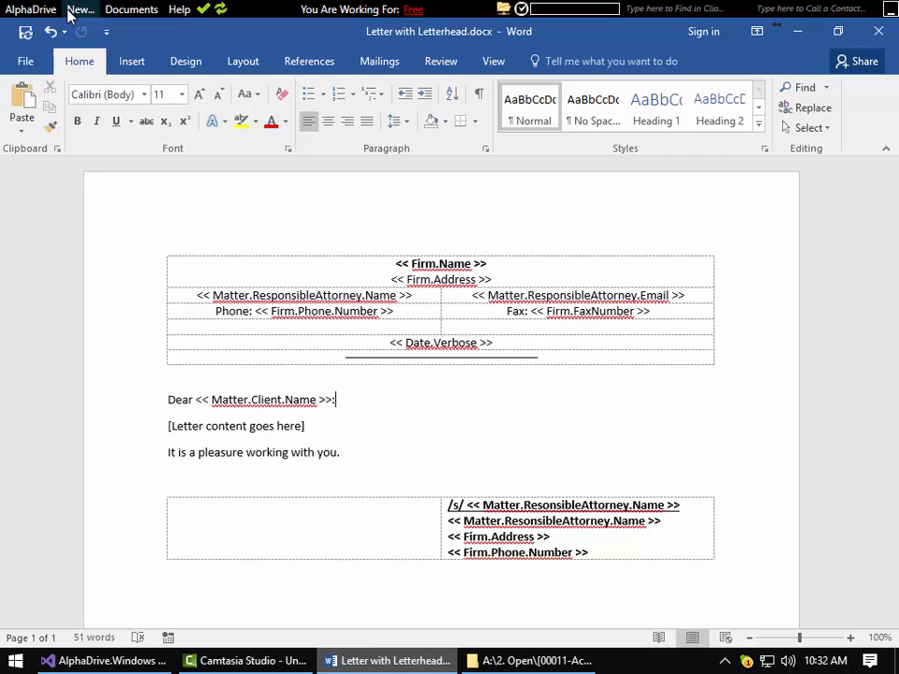
- Generate a document from the Letter with Letterhead.docx template in its original format for the test client's "Test & Matter" matter
{"action": "left_click", "coordinate": [120, 10]}
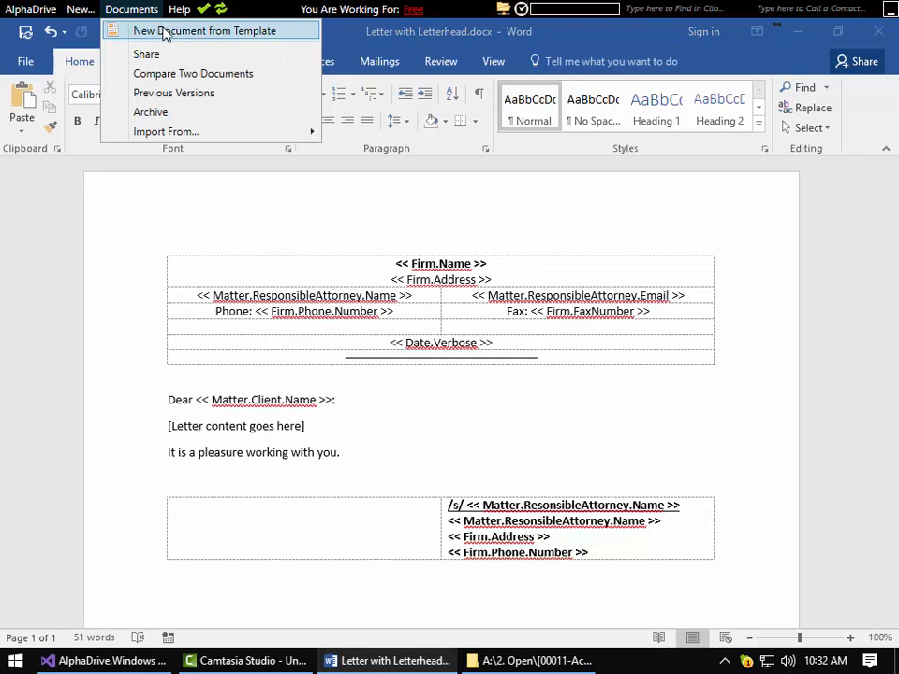
{"action": "left_click", "coordinate": [164, 33]}
{"action": "left_click", "coordinate": [232, 234]}
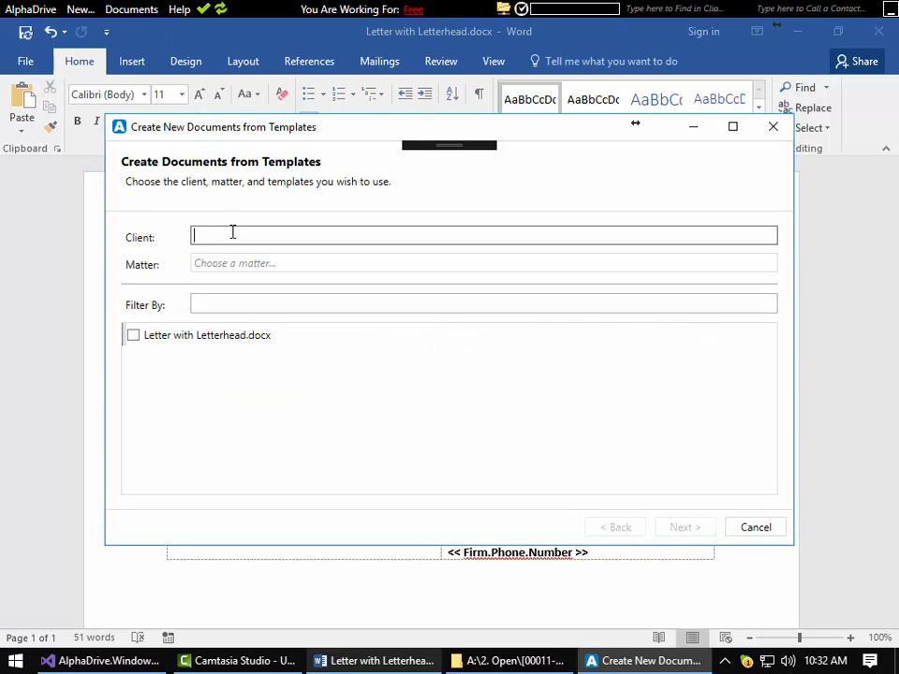
{"action": "type", "text": "test"}
{"action": "left_click", "coordinate": [233, 260]}
{"action": "left_click", "coordinate": [234, 286]}
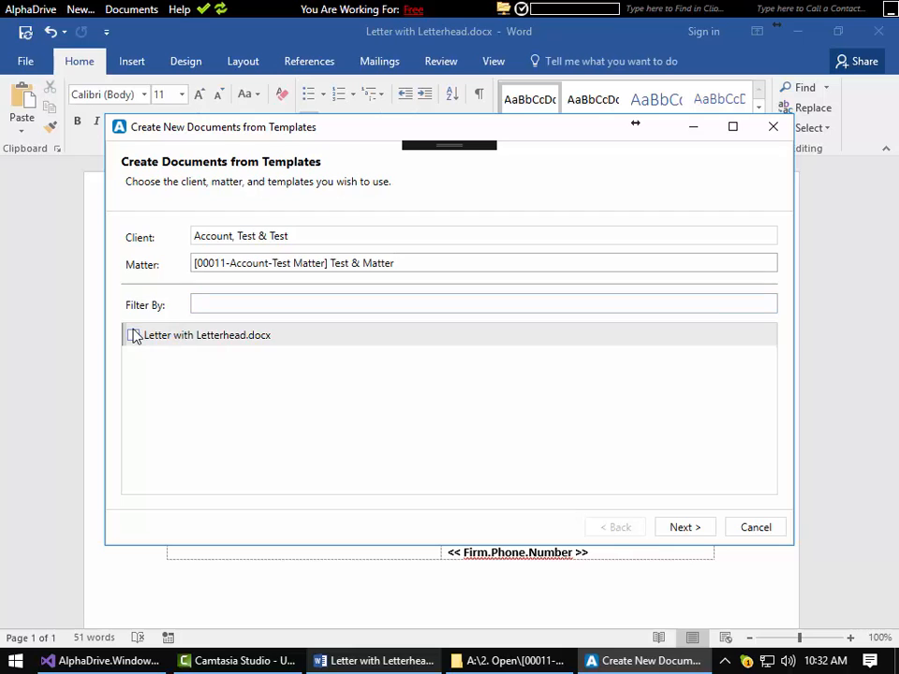
{"action": "left_click", "coordinate": [133, 334]}
{"action": "left_click", "coordinate": [675, 530]}
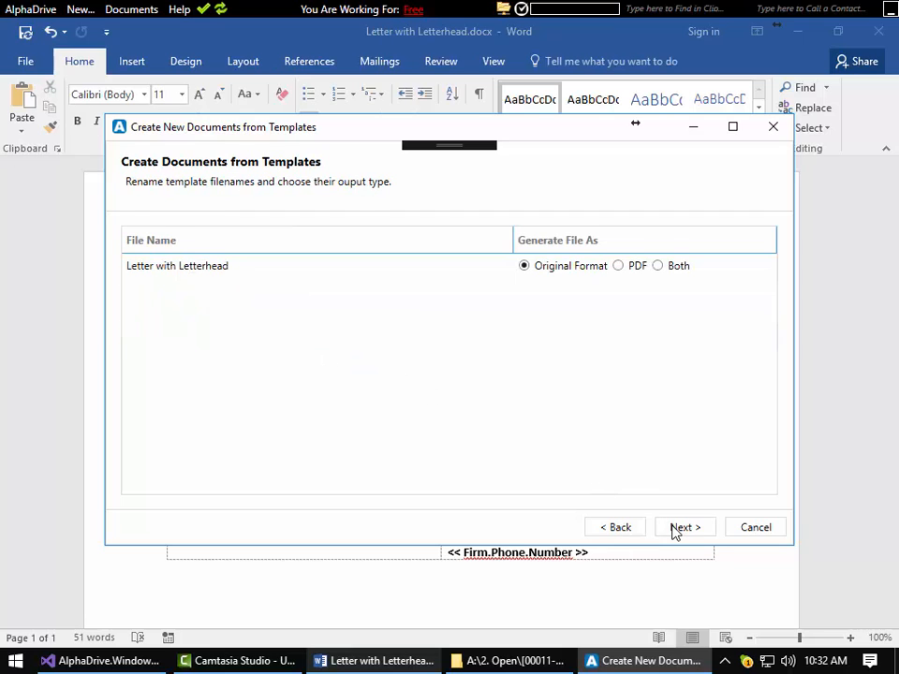
{"action": "left_click", "coordinate": [675, 530]}
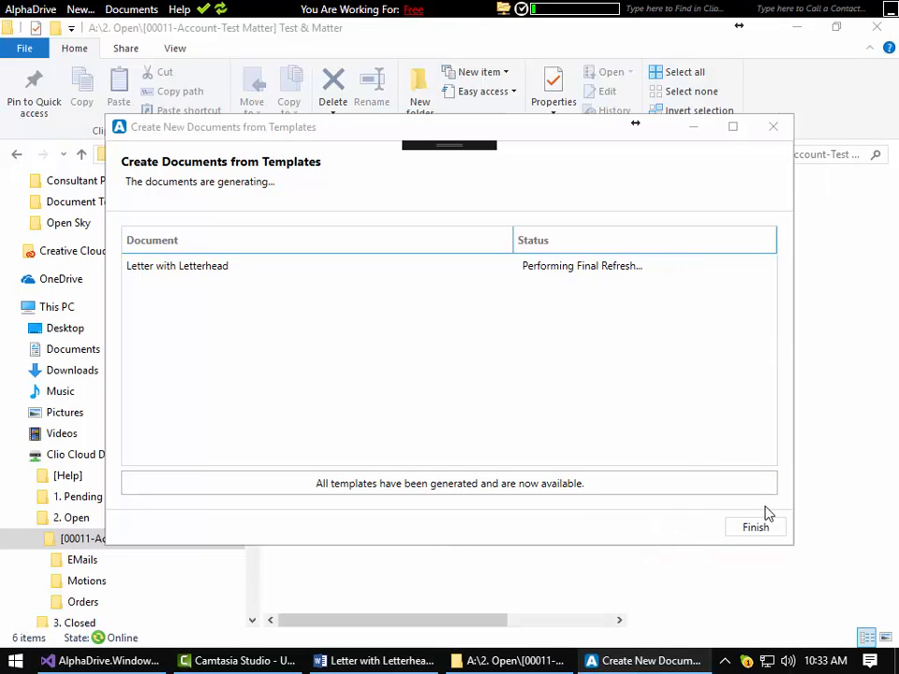
{"action": "left_click", "coordinate": [756, 528]}
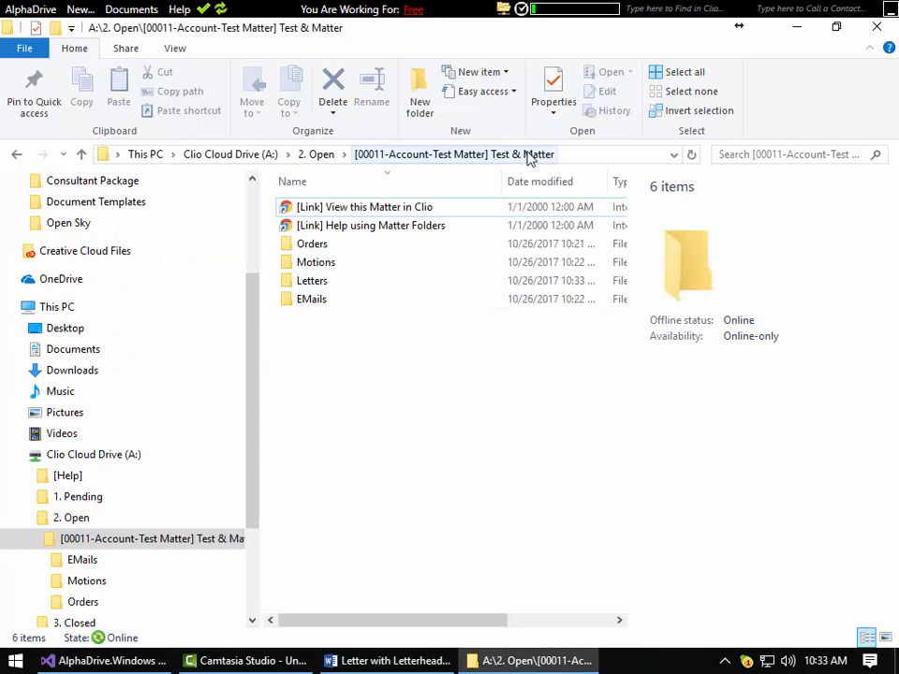
- Open Letter with Letterhead.docx from the matter's Letters folder, examine its bold and underlined formatting, and close it
{"action": "left_click", "coordinate": [314, 289]}
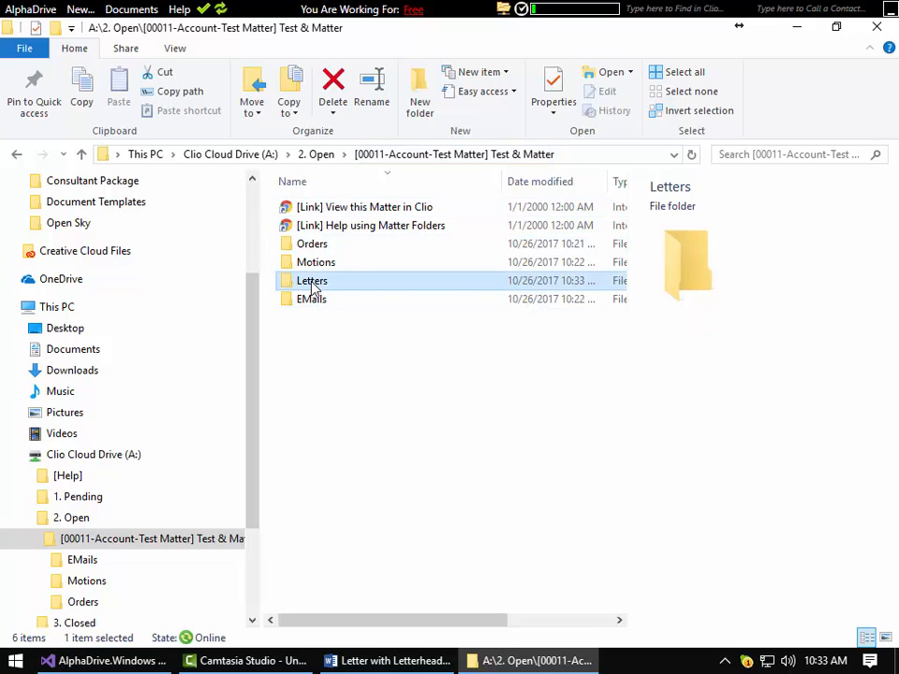
{"action": "double_click", "coordinate": [314, 286]}
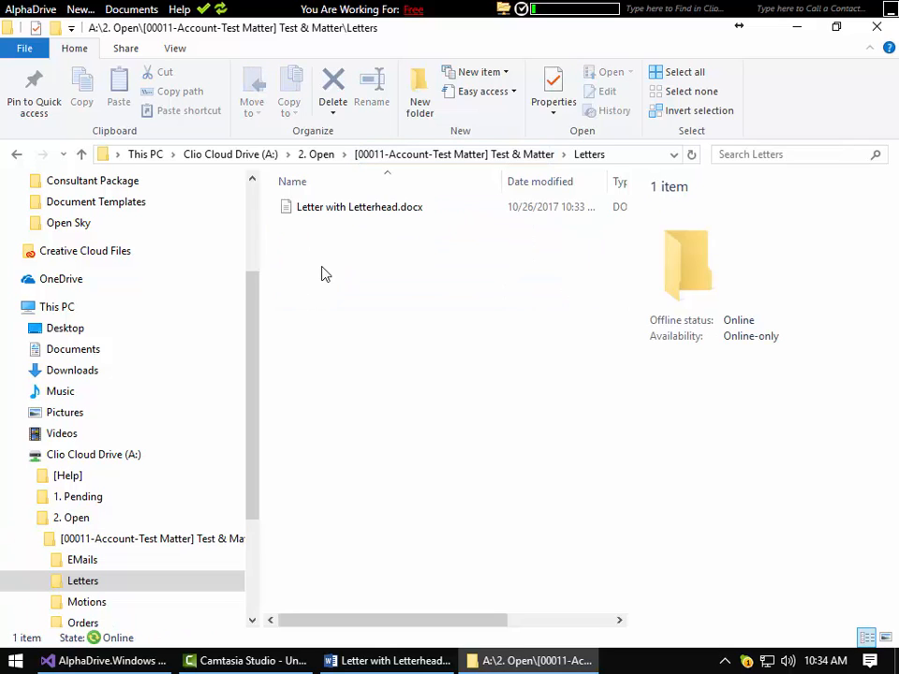
{"action": "left_click", "coordinate": [320, 215]}
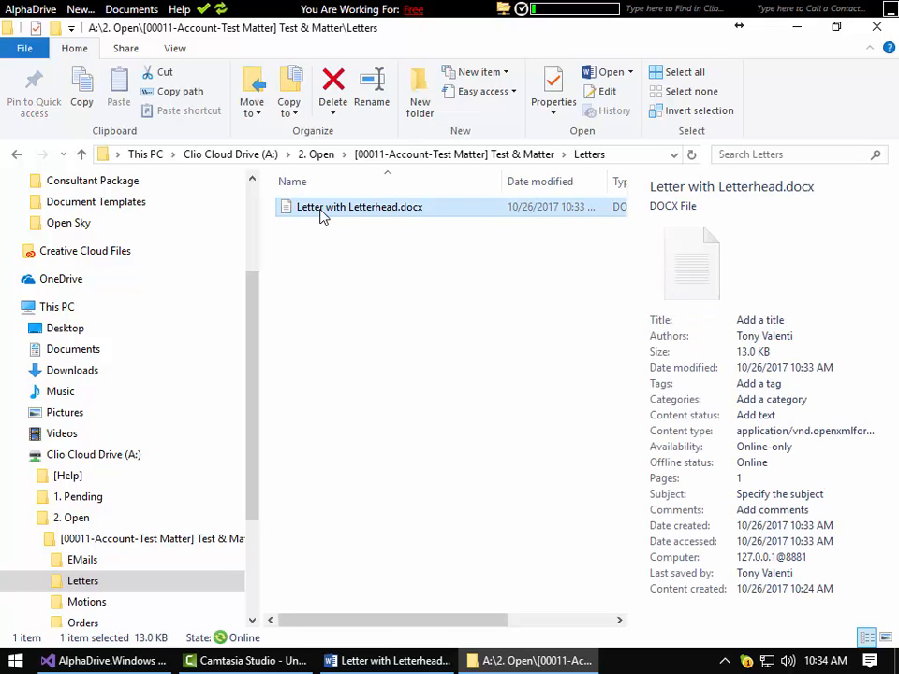
{"action": "double_click", "coordinate": [320, 213]}
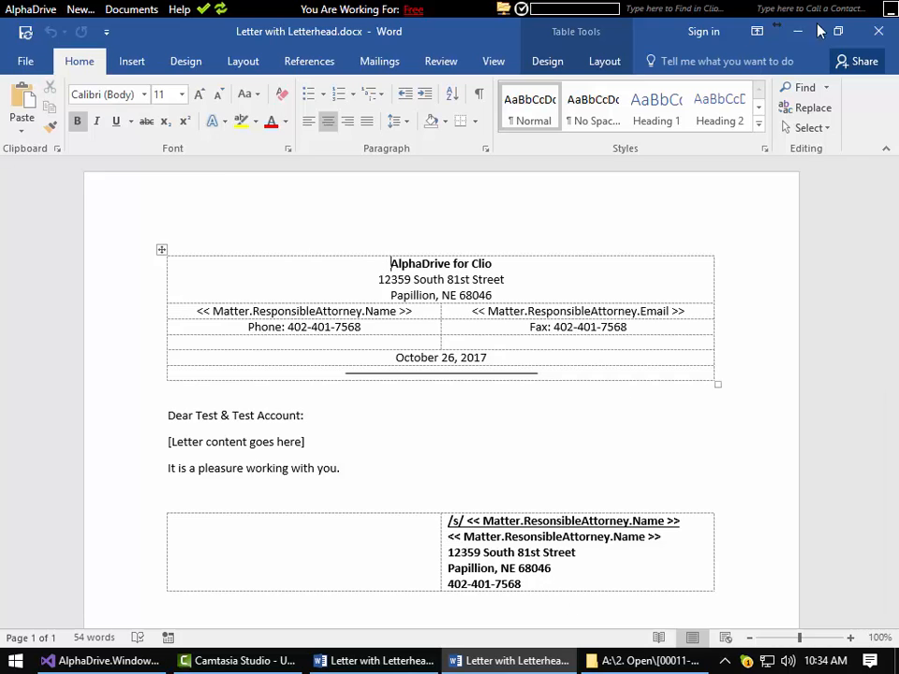
{"action": "left_click", "coordinate": [878, 31]}
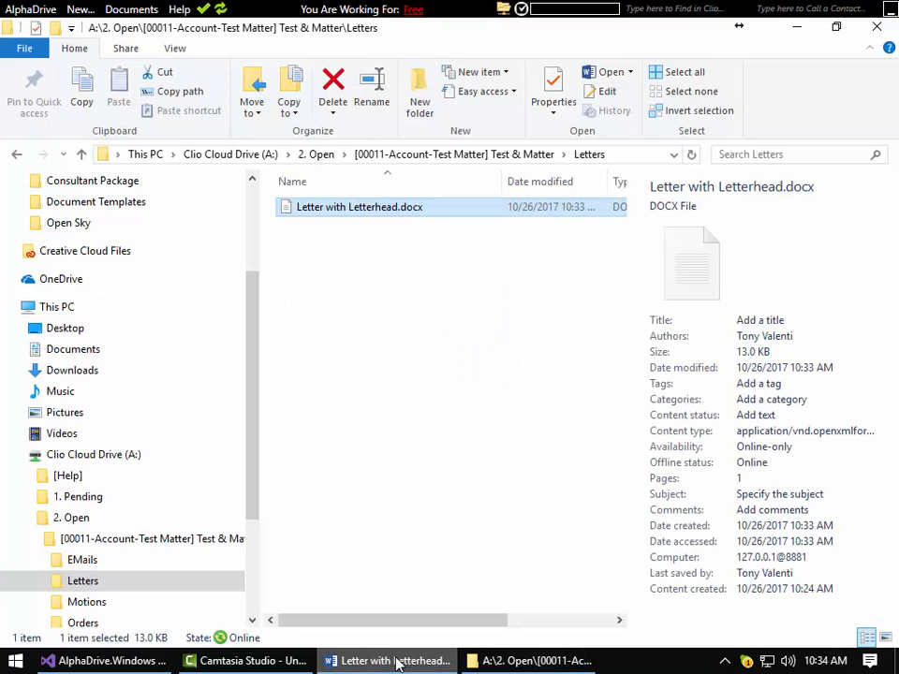
- Switch to the Letter with Letterhead template in Word, set all of its text to Times New Roman and save it
{"action": "left_click", "coordinate": [393, 661]}
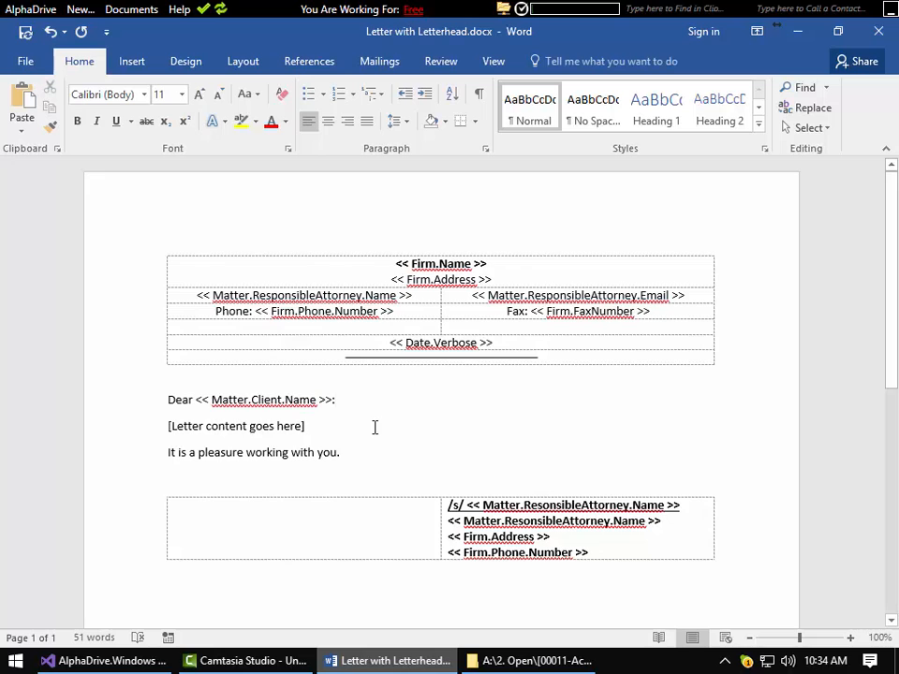
{"action": "key", "text": "ctrl+a"}
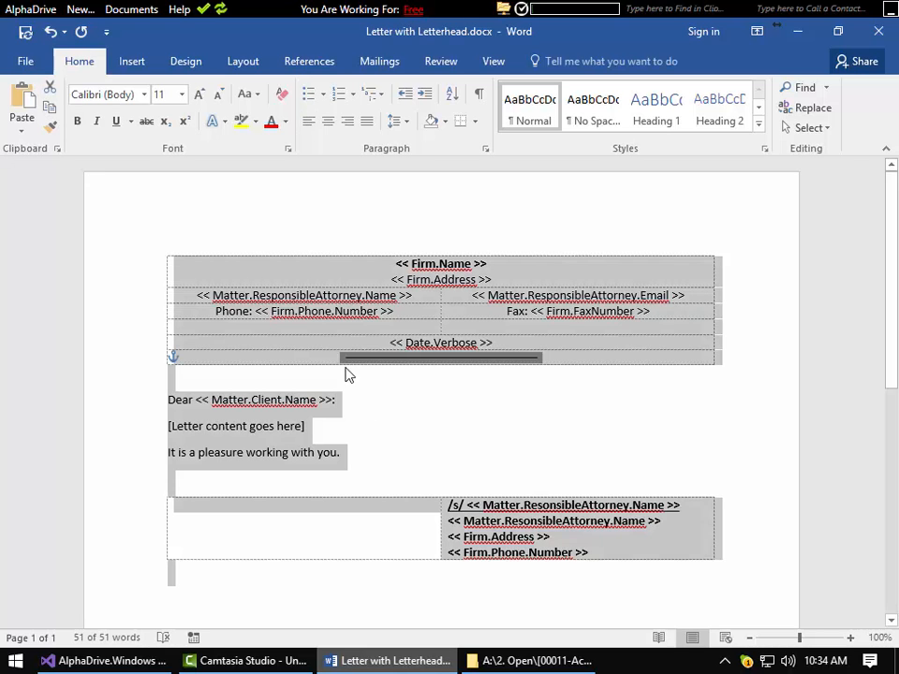
{"action": "left_click", "coordinate": [144, 94]}
{"action": "left_click", "coordinate": [161, 200]}
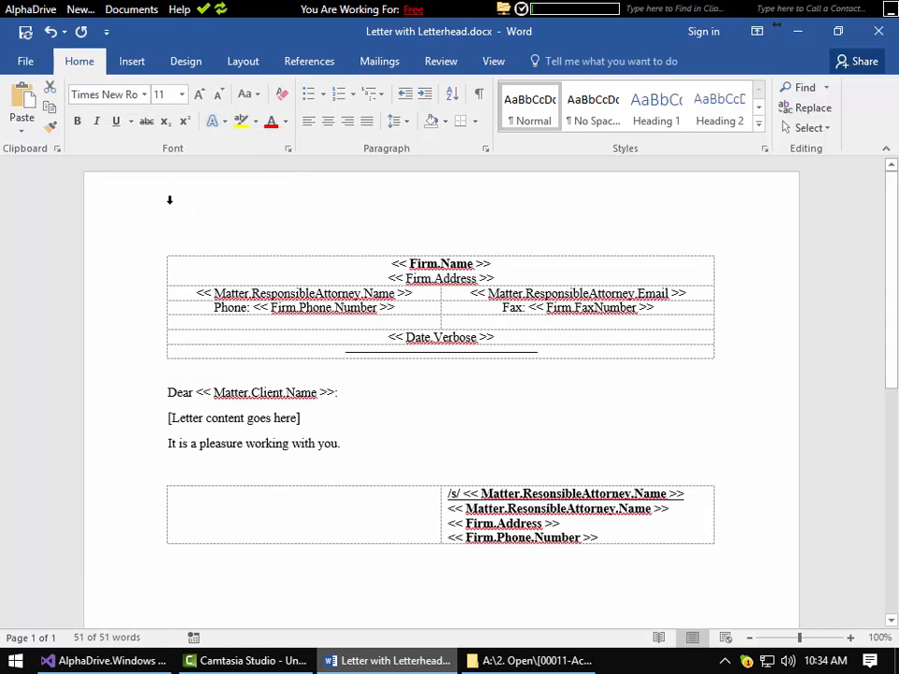
{"action": "left_click", "coordinate": [384, 403]}
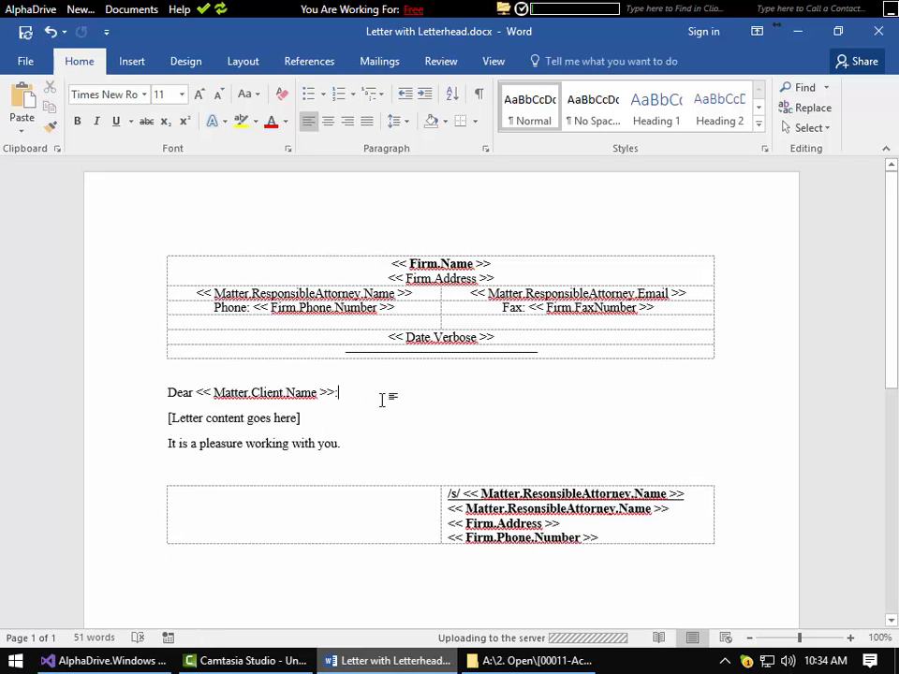
- Generate another letter for the test client's "Test & Matter" matter from the updated Times New Roman letterhead template
{"action": "left_click", "coordinate": [82, 9]}
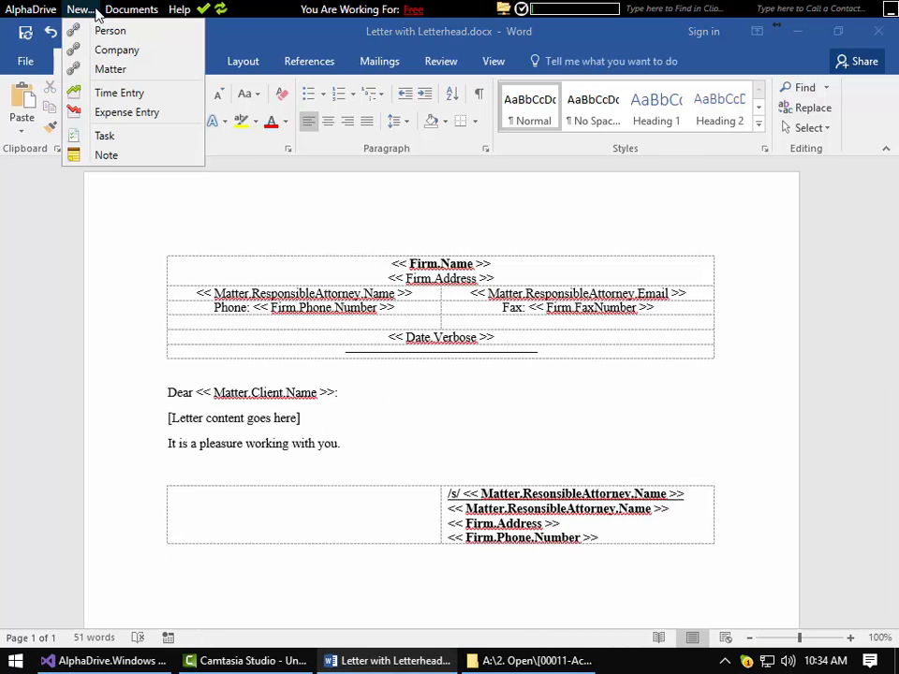
{"action": "mouse_move", "coordinate": [116, 15]}
{"action": "left_click", "coordinate": [140, 30]}
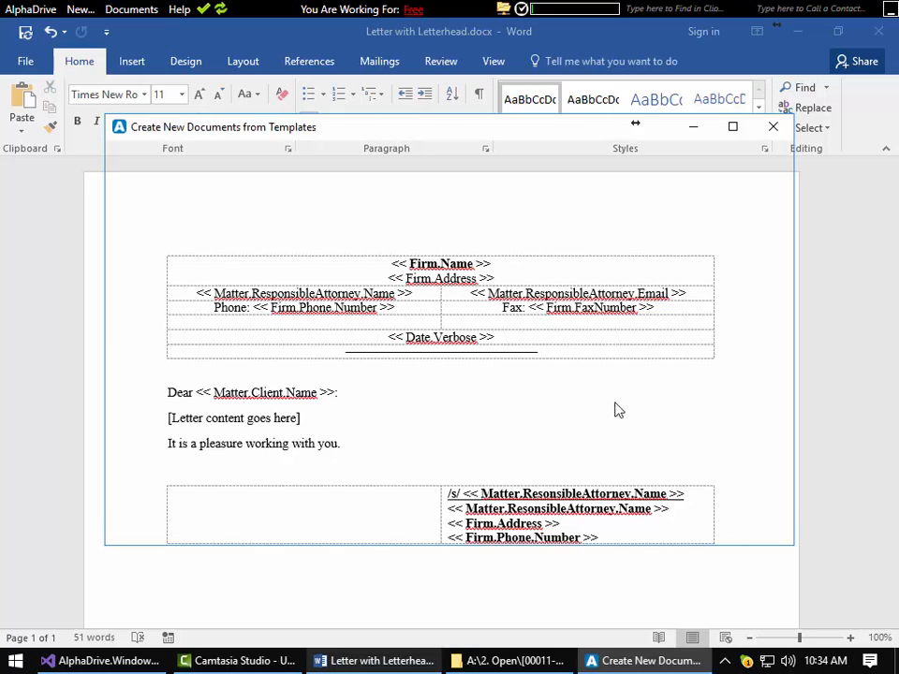
{"action": "left_click", "coordinate": [235, 235]}
{"action": "type", "text": "test"}
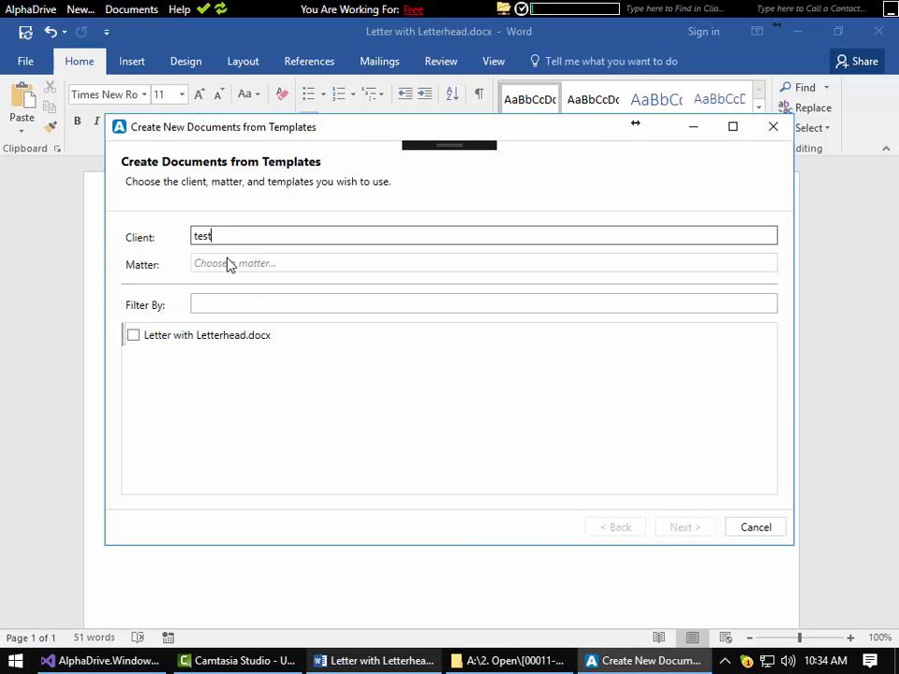
{"action": "left_click", "coordinate": [228, 265]}
{"action": "type", "text": "test"}
{"action": "left_click", "coordinate": [230, 285]}
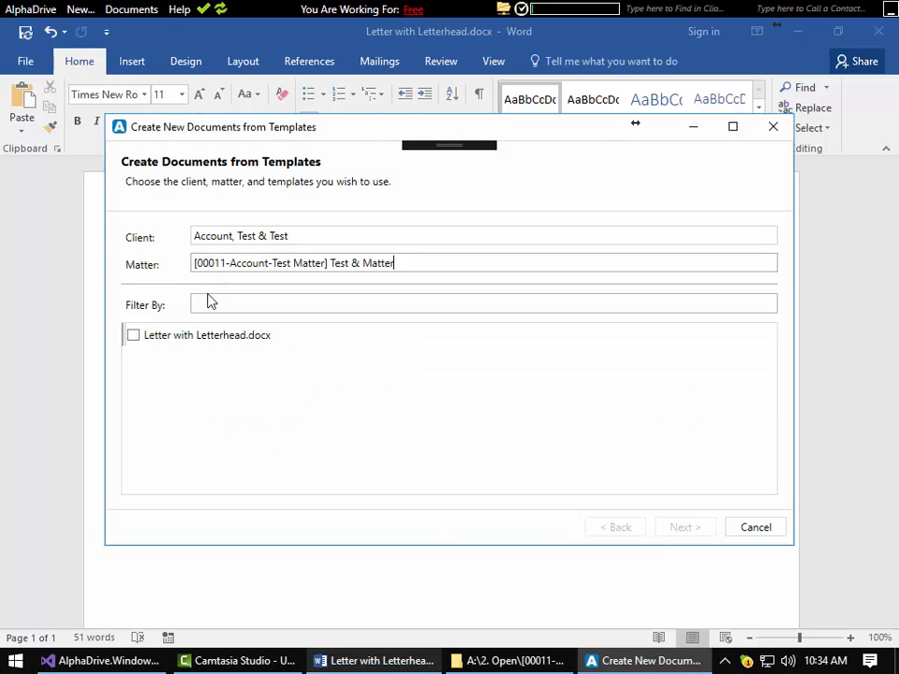
{"action": "left_click", "coordinate": [145, 336]}
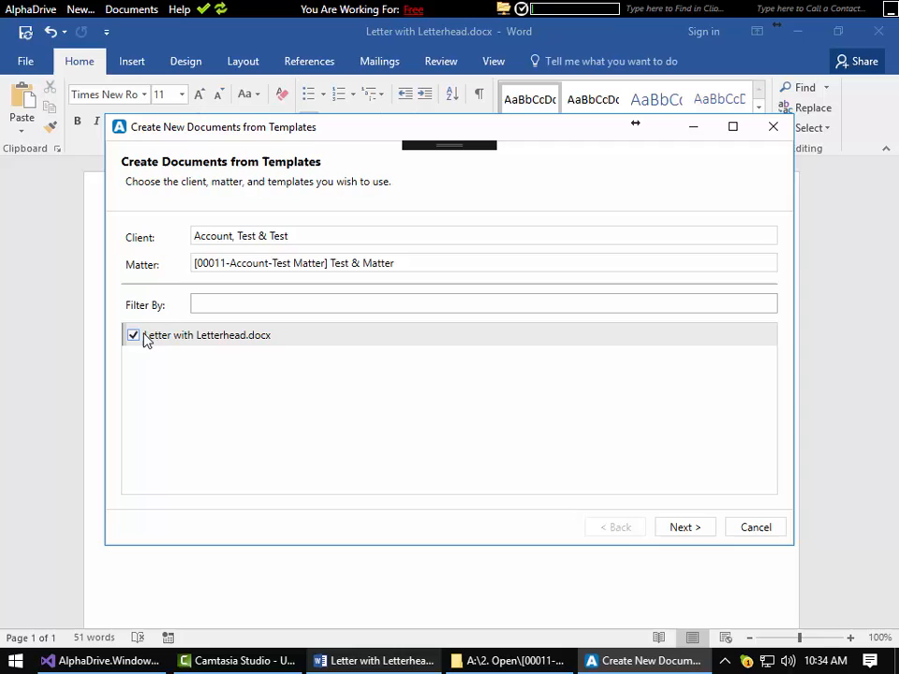
{"action": "left_click", "coordinate": [687, 529]}
{"action": "left_click", "coordinate": [686, 529]}
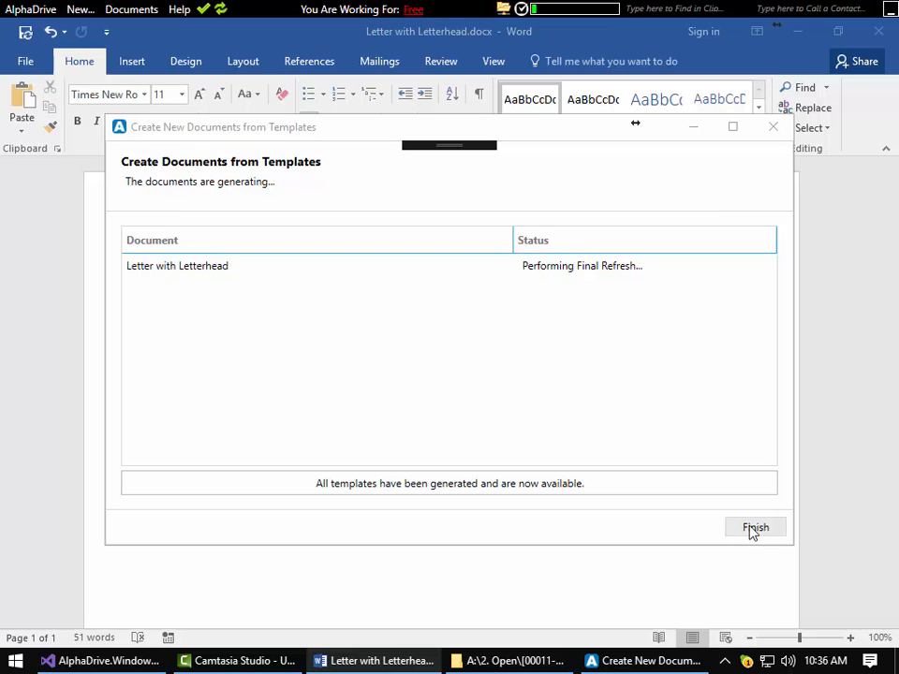
{"action": "left_click", "coordinate": [752, 531]}
- Switch to File Explorer, refresh the Letters and "Test & Matter" folders, and reopen the Letters folder
{"action": "left_click", "coordinate": [518, 660]}
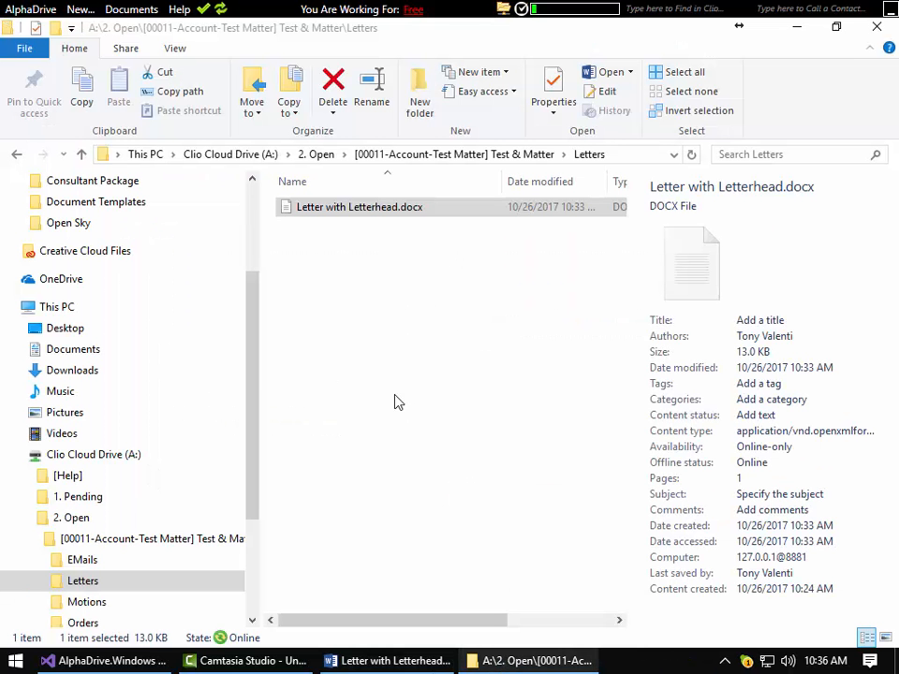
{"action": "right_click", "coordinate": [395, 401]}
{"action": "left_click", "coordinate": [474, 187]}
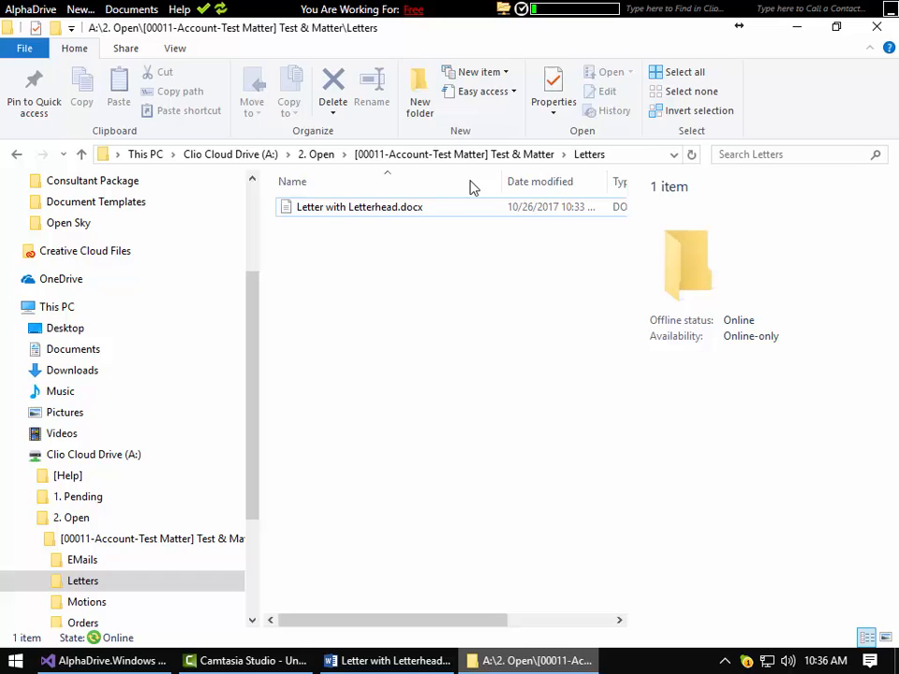
{"action": "left_click", "coordinate": [513, 157]}
{"action": "right_click", "coordinate": [385, 407]}
{"action": "left_click", "coordinate": [457, 475]}
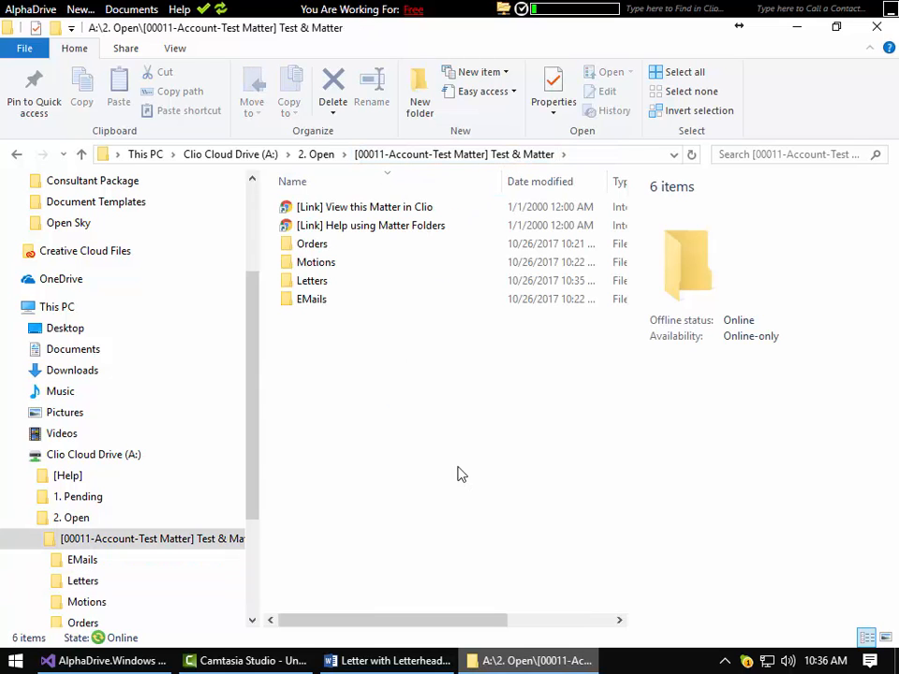
{"action": "double_click", "coordinate": [320, 281]}
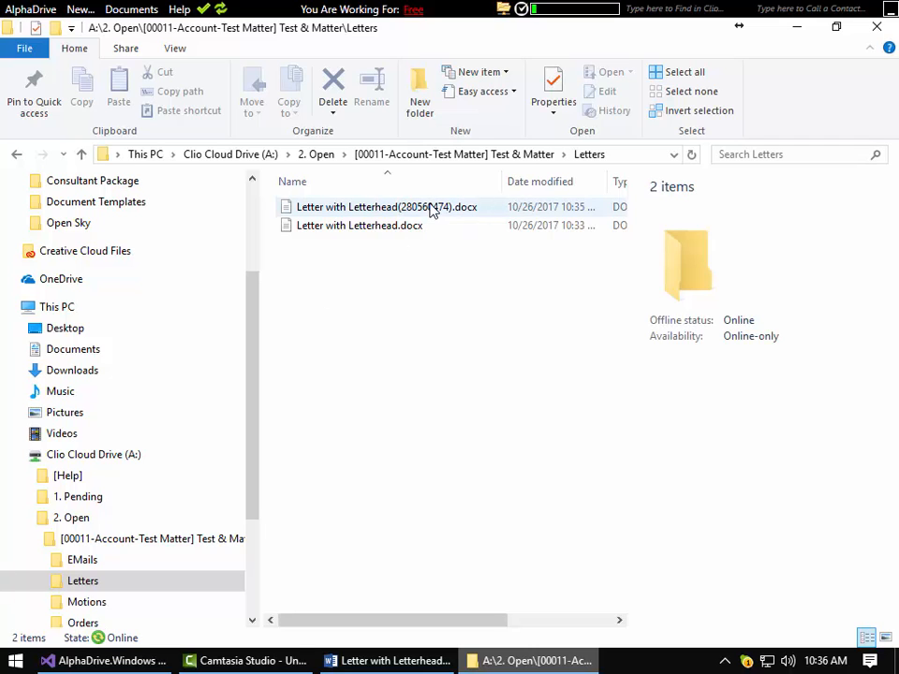
- Close the letterhead template in Word and open the generated Letter with Letterhead(280560474).docx from the Letters folder
{"action": "left_click", "coordinate": [419, 660]}
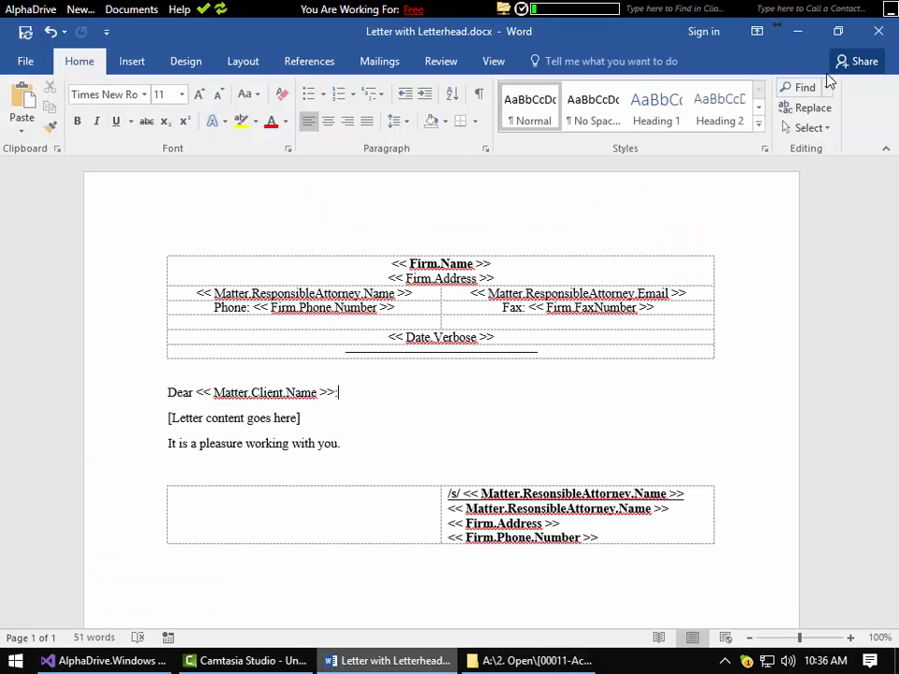
{"action": "left_click", "coordinate": [869, 37]}
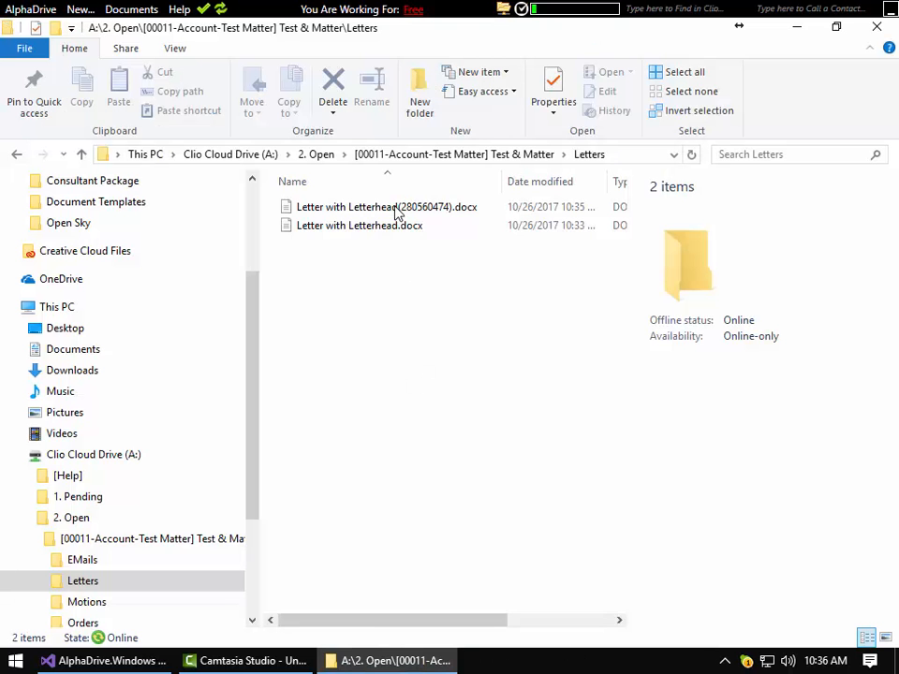
{"action": "left_click", "coordinate": [384, 210]}
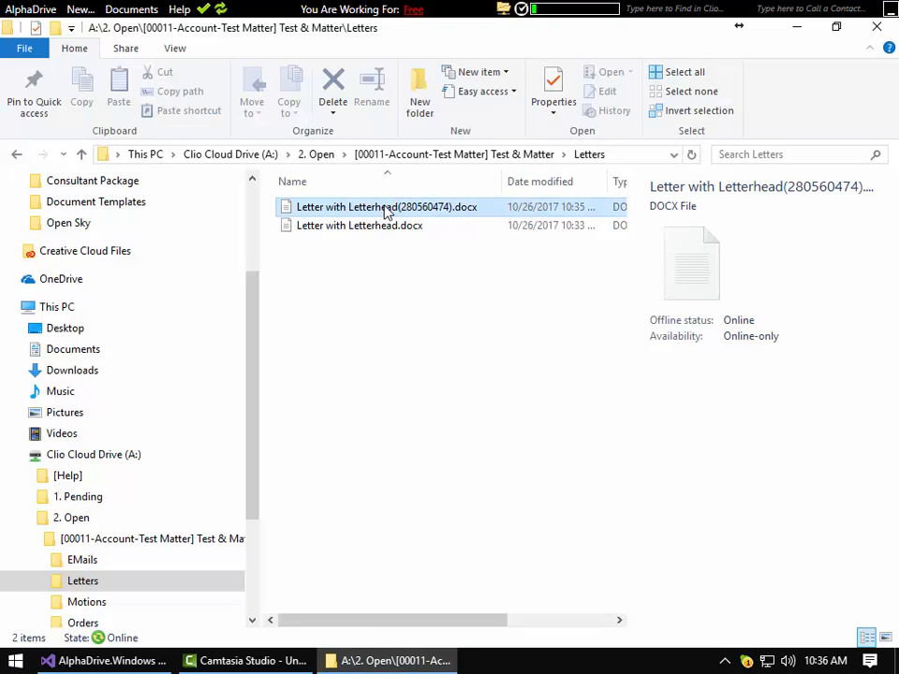
{"action": "double_click", "coordinate": [387, 212]}
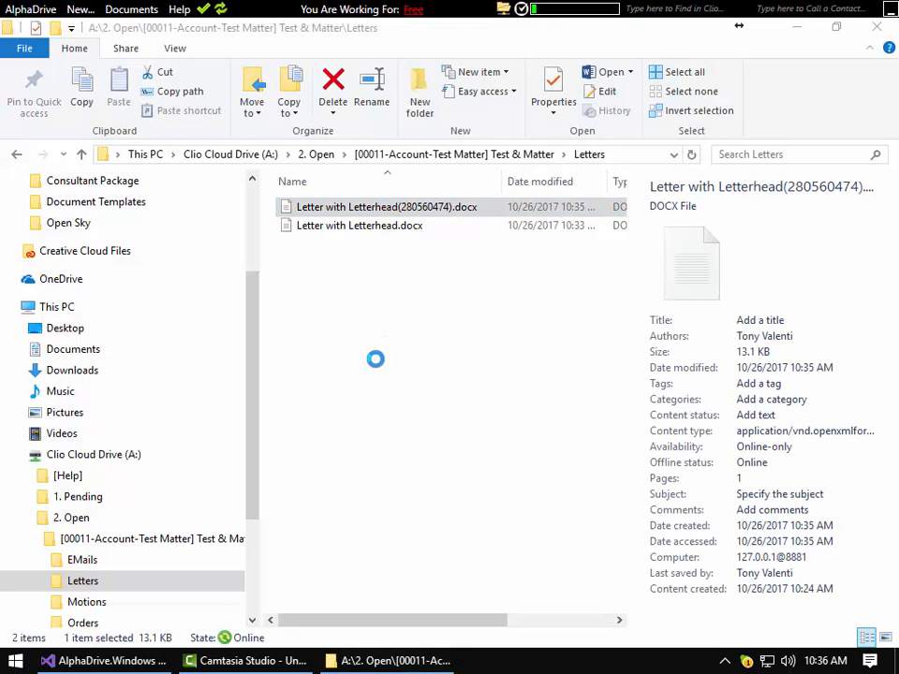